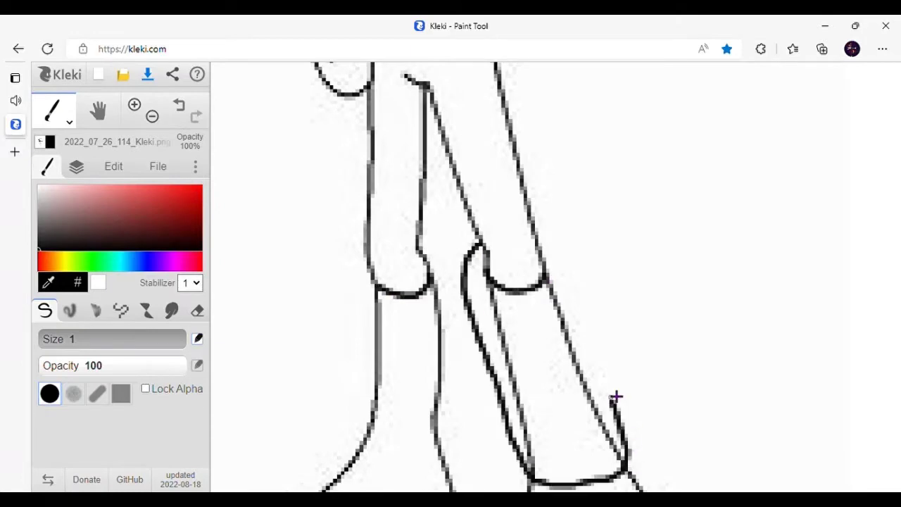
Step: Outline wide boot shafts around both lower legs with the size 1 black brush
scroll(384, 340, "down", 3)
mouse_move(507, 204)
left_mouse_down()
mouse_move(521, 421)
mouse_move(428, 377)
left_mouse_up()
scroll(452, 420, "up", 3)
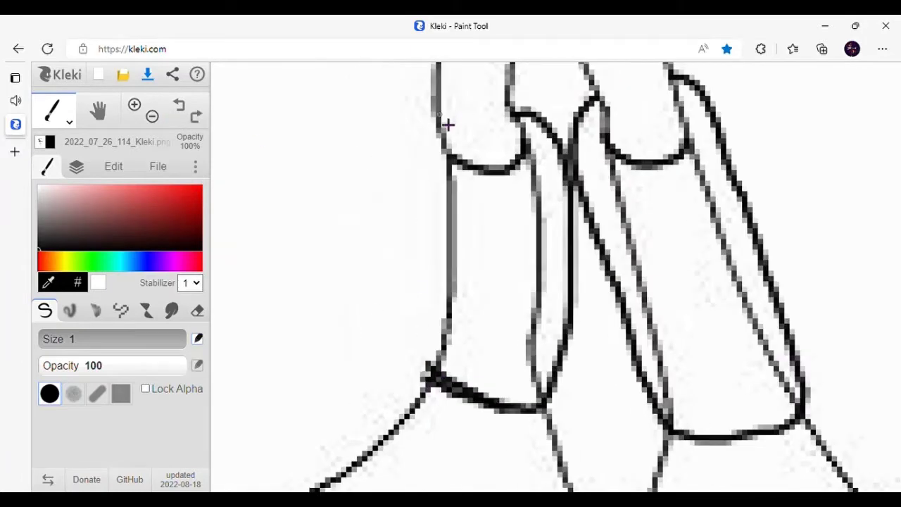
scroll(493, 352, "down", 5)
Step: Draw two curved lines across each shoe to form a strap band
scroll(492, 352, "up", 5)
scroll(463, 291, "down", 3)
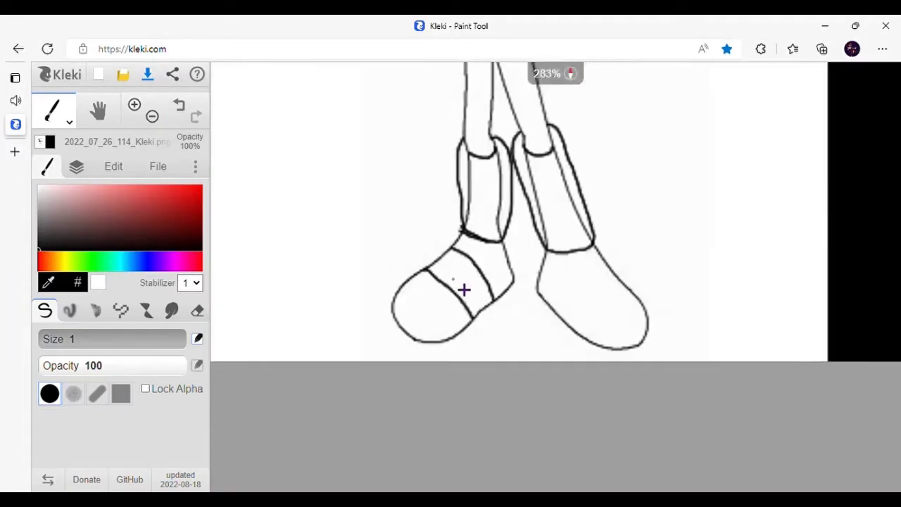
scroll(462, 291, "up", 4)
left_click_drag(362, 337, 503, 178)
scroll(521, 188, "down", 5)
scroll(519, 117, "up", 1)
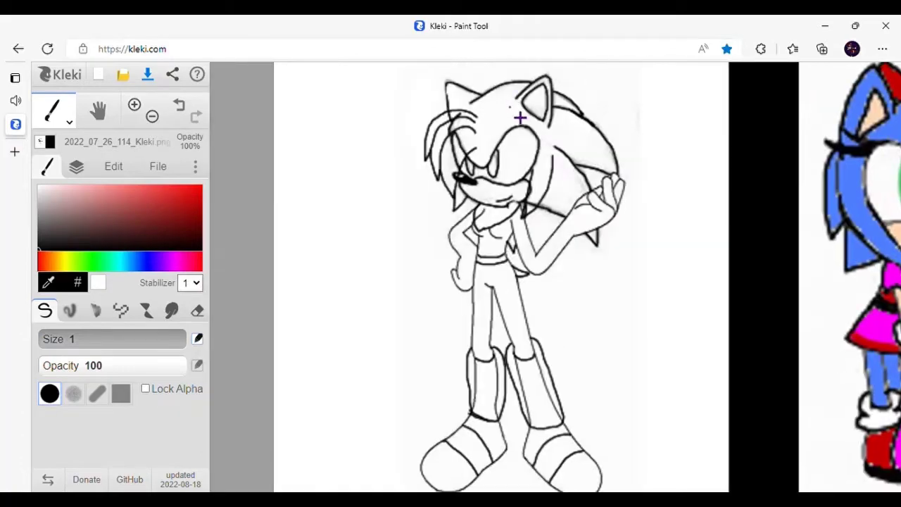
Step: Draw ringed wristbands around both of the character's wrists in black
scroll(420, 334, "up", 4)
left_click(180, 107)
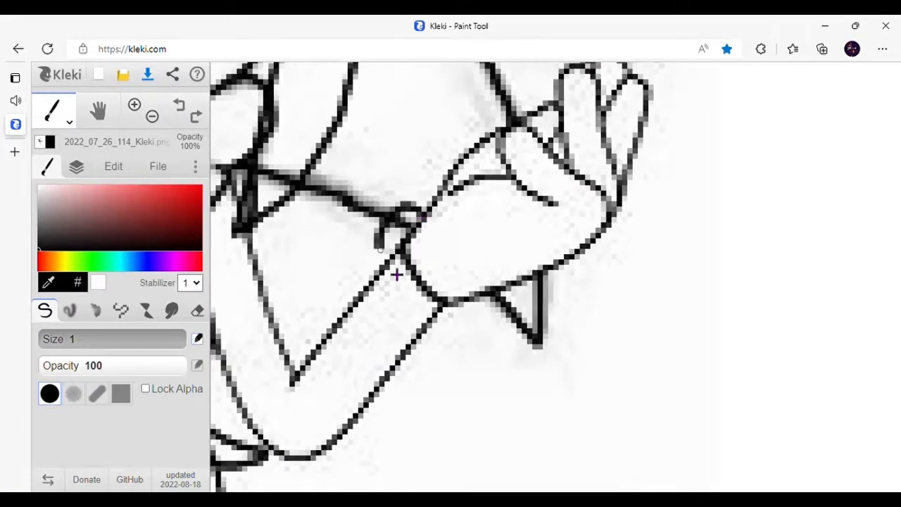
scroll(374, 264, "down", 2)
scroll(493, 281, "up", 3)
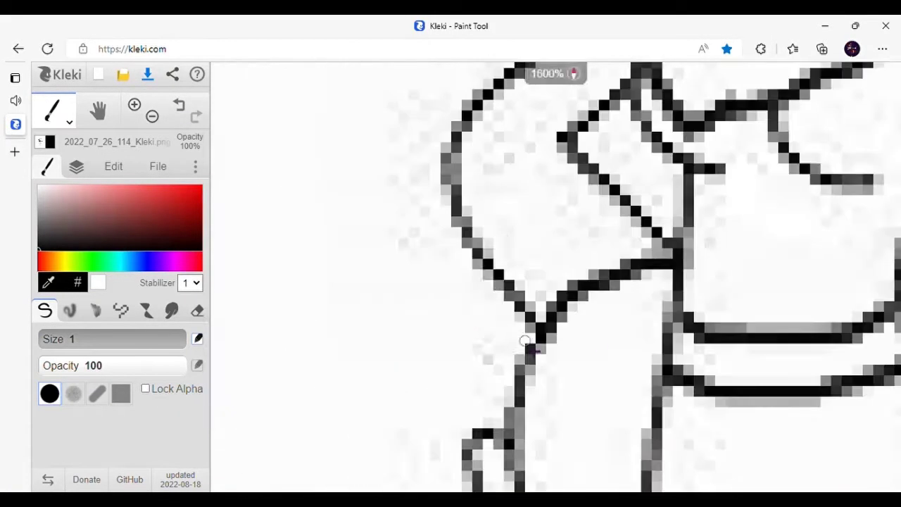
mouse_move(485, 345)
left_mouse_down()
mouse_move(613, 211)
mouse_move(473, 285)
left_mouse_up()
scroll(473, 285, "down", 3)
scroll(277, 258, "up", 4)
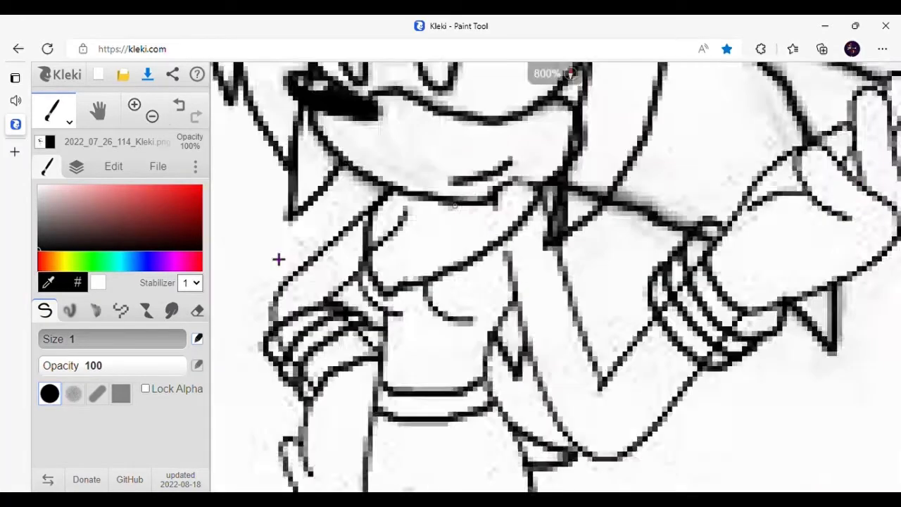
Step: Draw a second diagonal line along the chest's neckline to form a narrow collar band
key("e")
left_click(46, 311)
left_click_drag(524, 201, 426, 285)
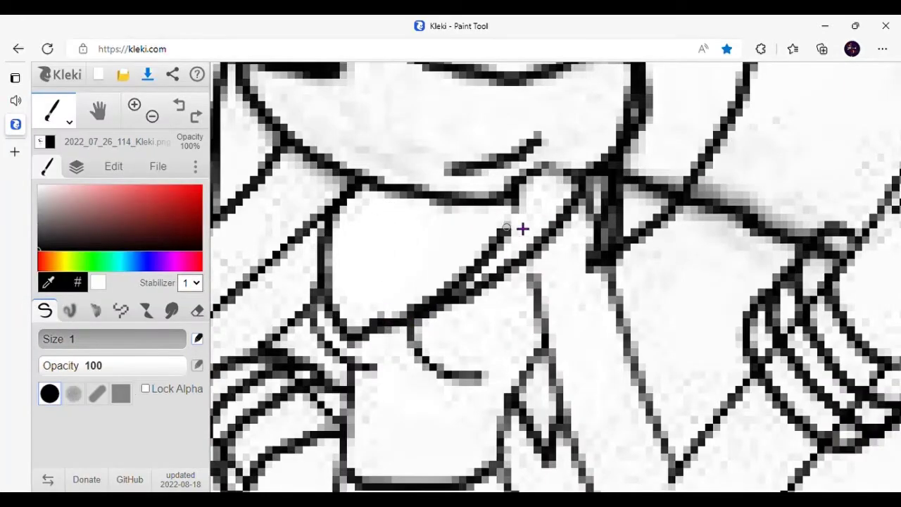
scroll(504, 232, "down", 5)
Step: Erase the overlapping lines around the lowered arm's wristband with the eraser at size 3
key("e")
scroll(412, 246, "up", 5)
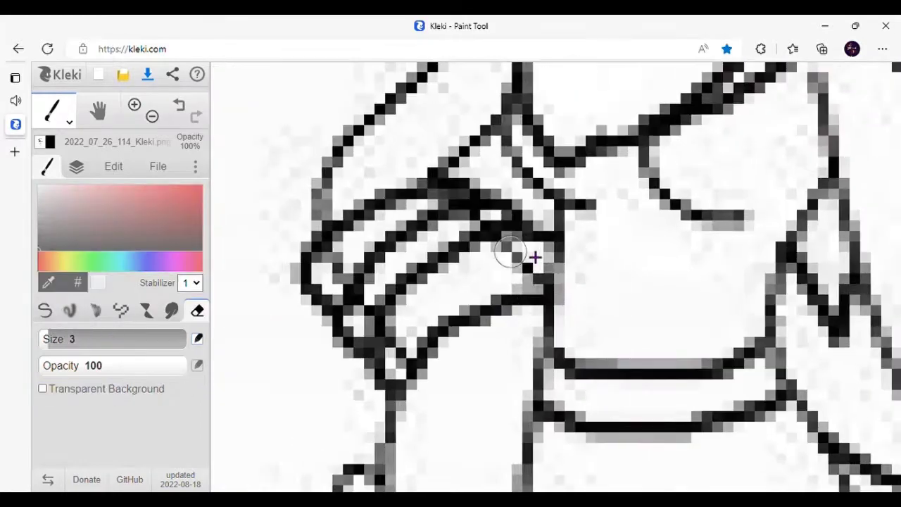
scroll(366, 307, "down", 5)
scroll(523, 322, "up", 5)
scroll(658, 249, "down", 5)
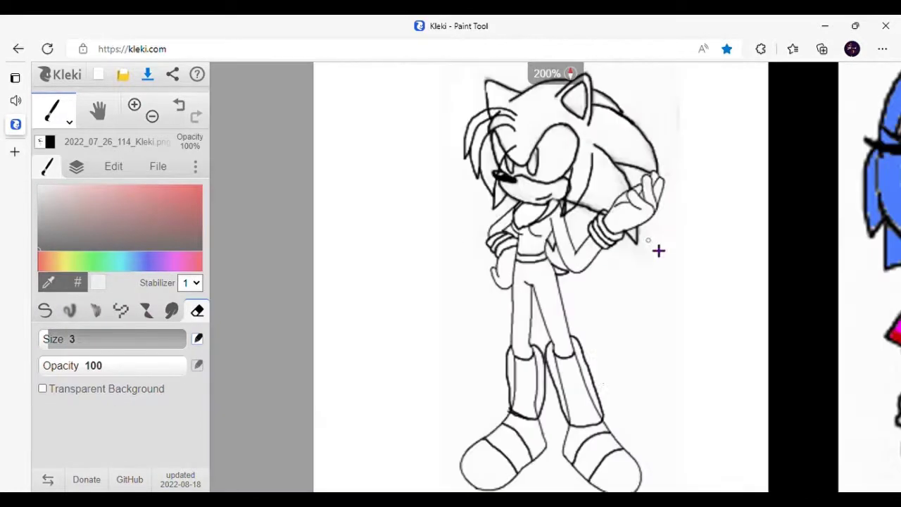
Step: Erase the original leg lines inside both boot shafts with the eraser at size 6.3
scroll(558, 407, "up", 4)
left_click_drag(498, 211, 502, 437)
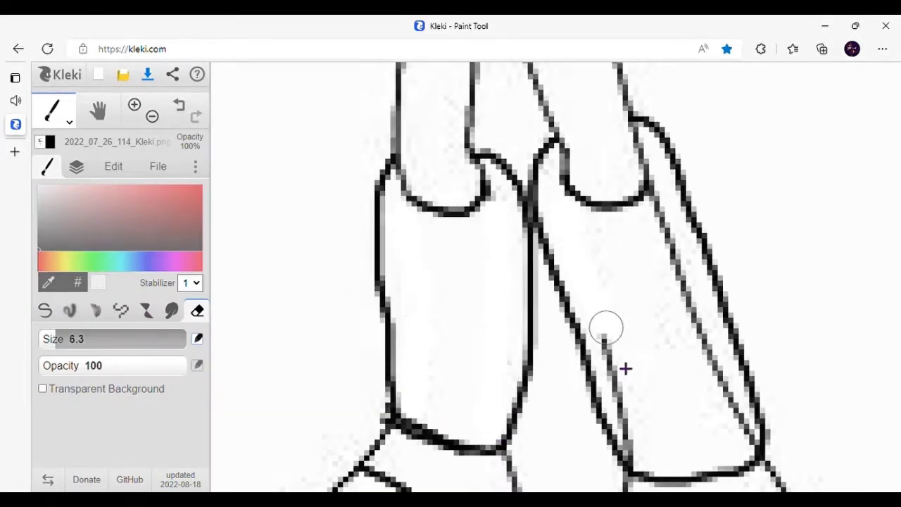
mouse_move(625, 368)
left_mouse_down()
mouse_move(698, 326)
mouse_move(634, 205)
left_mouse_up()
scroll(610, 209, "down", 4)
Step: Erase the stray line crossing the hair bangs and reduce the eraser size
scroll(485, 191, "up", 5)
scroll(464, 176, "up", 1)
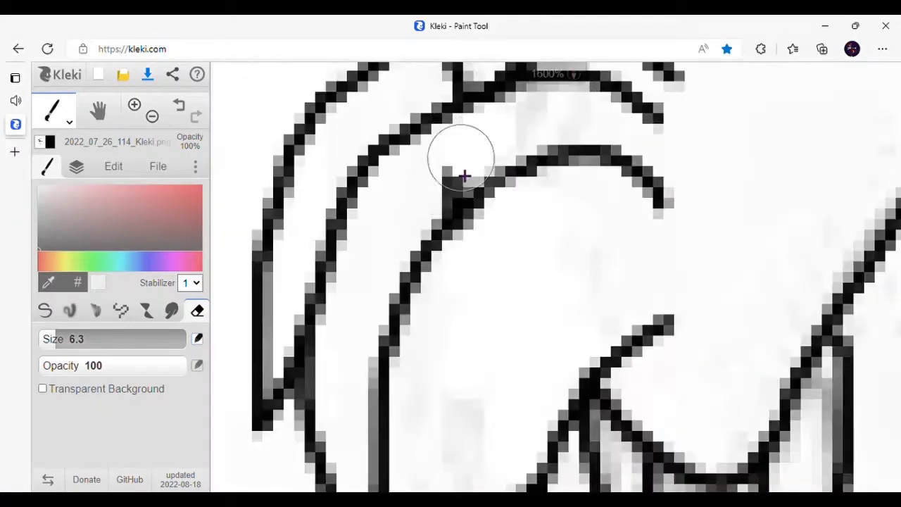
scroll(553, 272, "down", 2)
key("bracketleft")
scroll(564, 251, "down", 1)
key("bracketleft")
Step: Slim down the thick black nose with white paint and the size 3 eraser, touching up its outline in black
scroll(687, 187, "up", 2)
key("b")
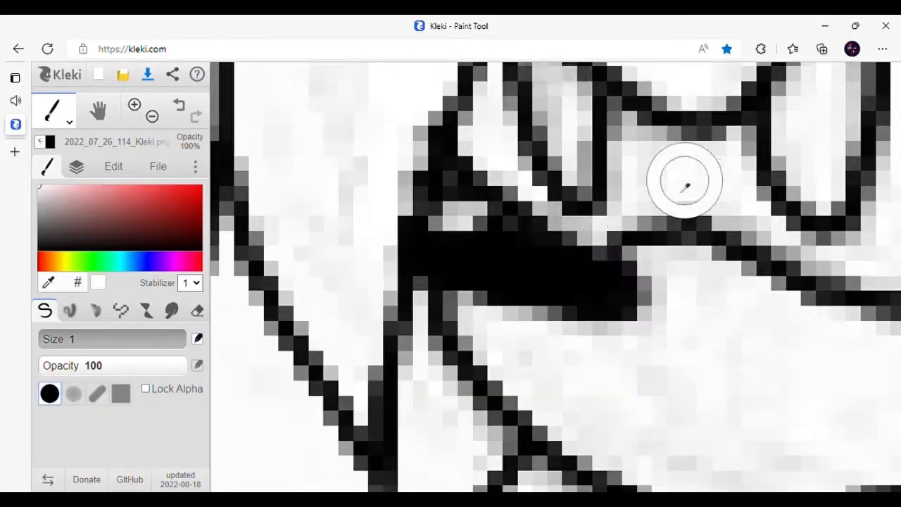
scroll(685, 186, "down", 2)
scroll(374, 287, "up", 1)
key("e")
key("bracketright")
key("bracketright")
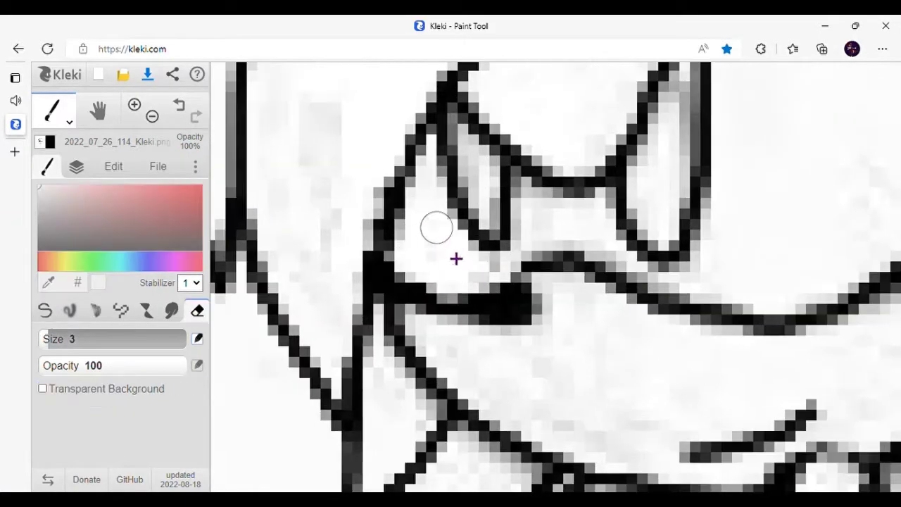
scroll(263, 303, "up", 1)
key("b")
scroll(446, 316, "down", 2)
scroll(283, 309, "up", 1)
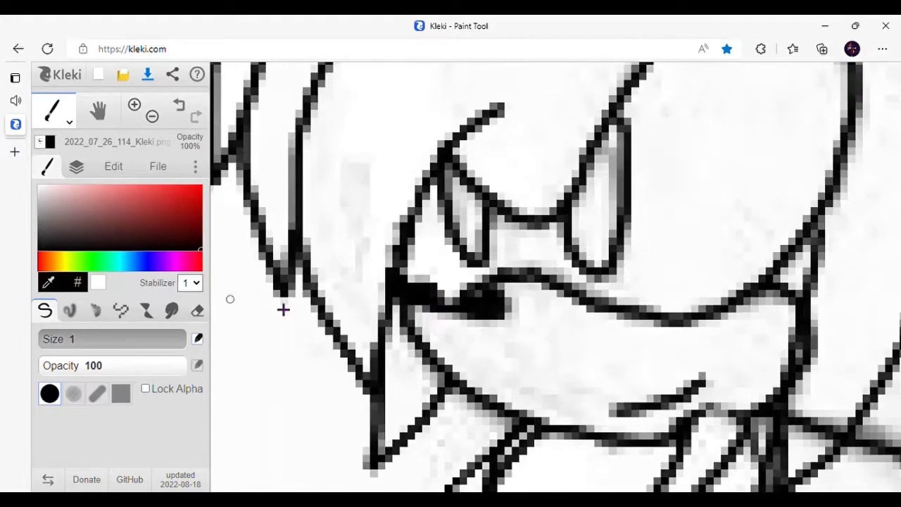
scroll(283, 309, "up", 1)
key("e")
Step: Fill the head, bangs and quills with the blue sampled from the reference character's hair
scroll(402, 282, "down", 7)
key("b")
left_click(708, 257, "alt")
key("g")
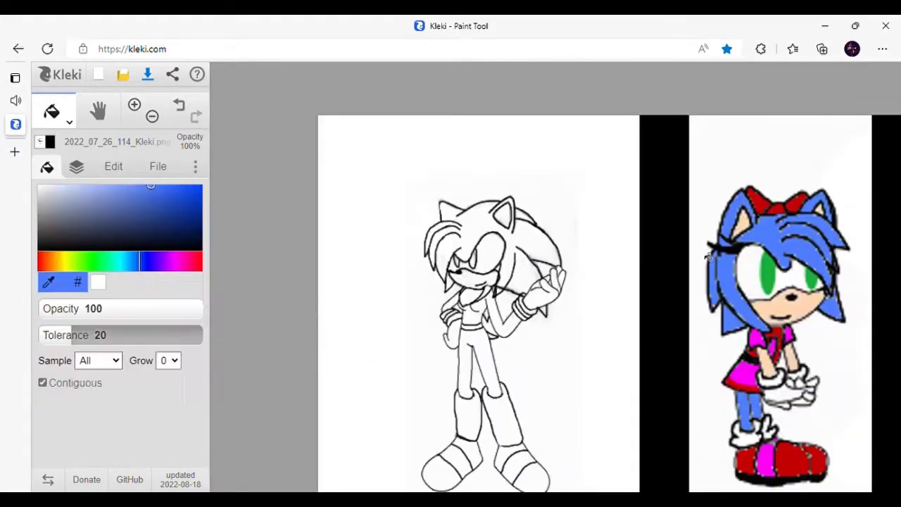
scroll(708, 257, "up", 6)
left_click(499, 261)
scroll(500, 260, "down", 4)
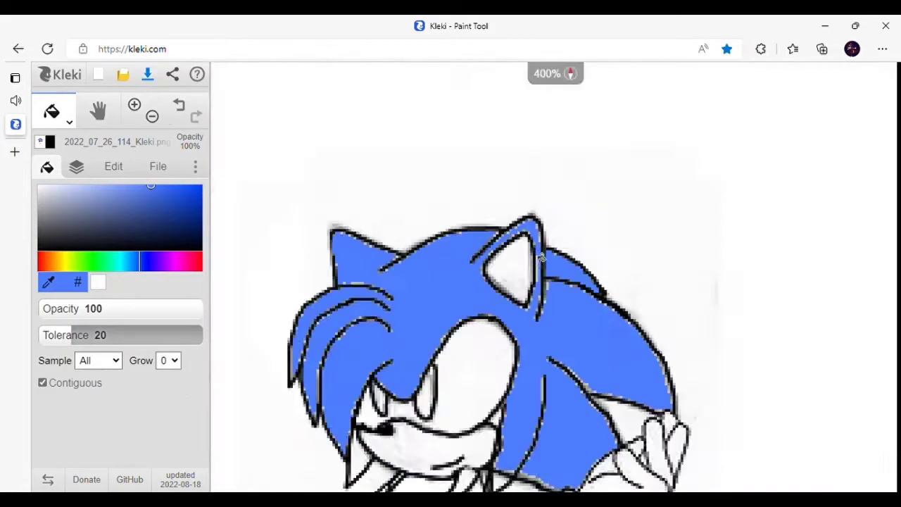
Step: Fill the small hair areas behind the face with a more saturated blue
scroll(458, 295, "up", 1)
scroll(422, 324, "down", 2)
scroll(375, 359, "up", 6)
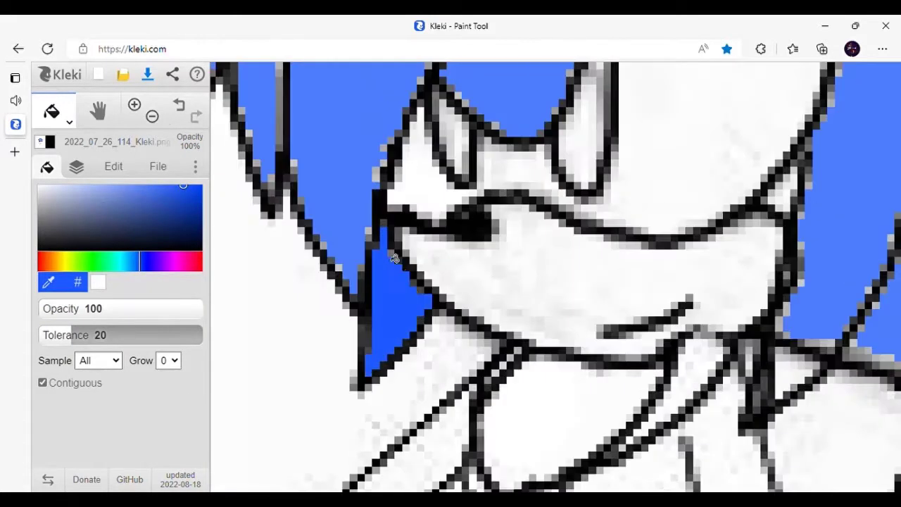
scroll(395, 258, "down", 6)
scroll(509, 275, "up", 6)
Step: Paint over the inner lines at the tip of the hair lock beside the muzzle with the lighter blue
key("b")
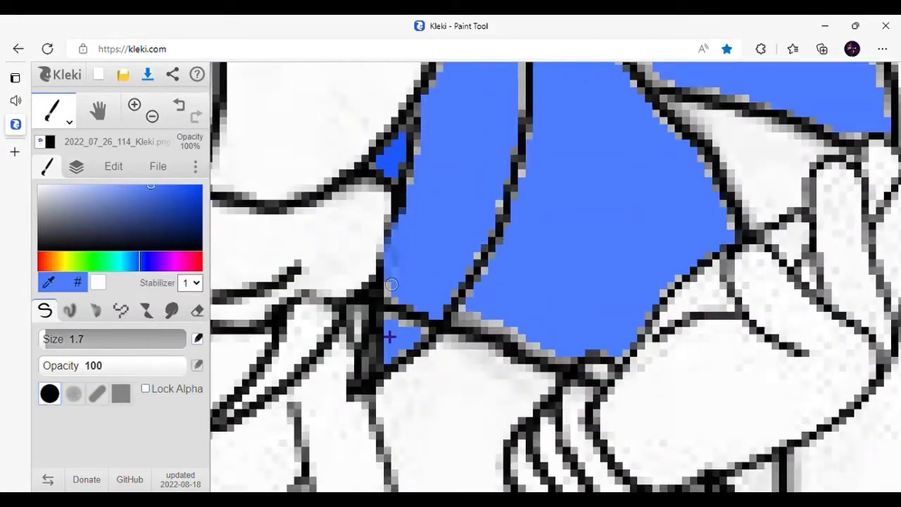
scroll(439, 328, "down", 4)
scroll(458, 322, "up", 5)
key("bracketleft")
key("bracketleft")
key("bracketleft")
scroll(410, 267, "down", 1)
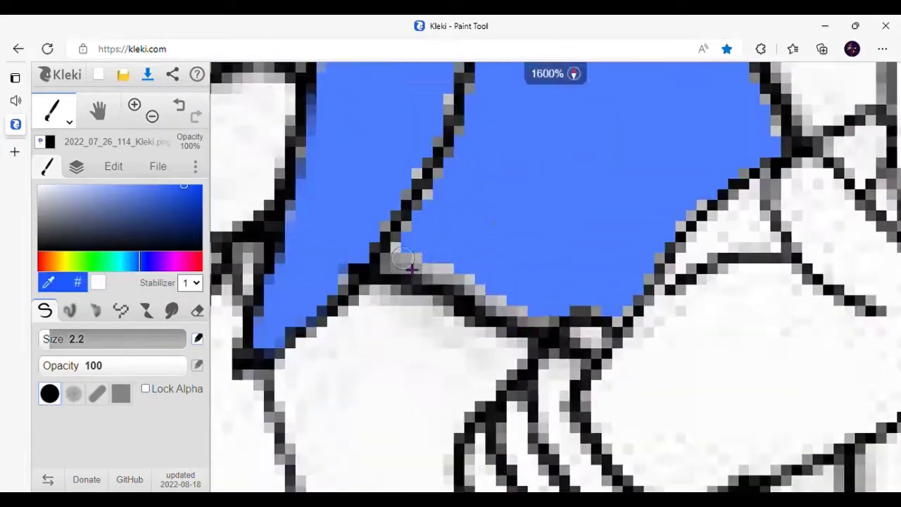
Step: Shade the bottom of the lower quill and fill the quill tip below the raised hand with the saturated blue
key("g")
scroll(409, 251, "down", 5)
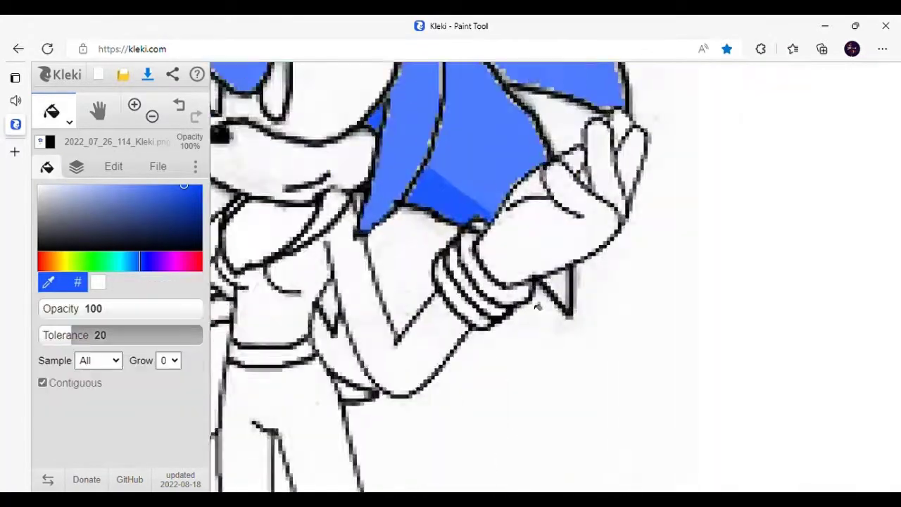
scroll(493, 282, "up", 5)
scroll(493, 282, "down", 5)
scroll(584, 271, "up", 5)
Step: Draw the fingerless glove edges across the raised hand's fingers with the black brush at size 1
key("b")
key("bracketleft")
key("bracketleft")
scroll(584, 271, "down", 5)
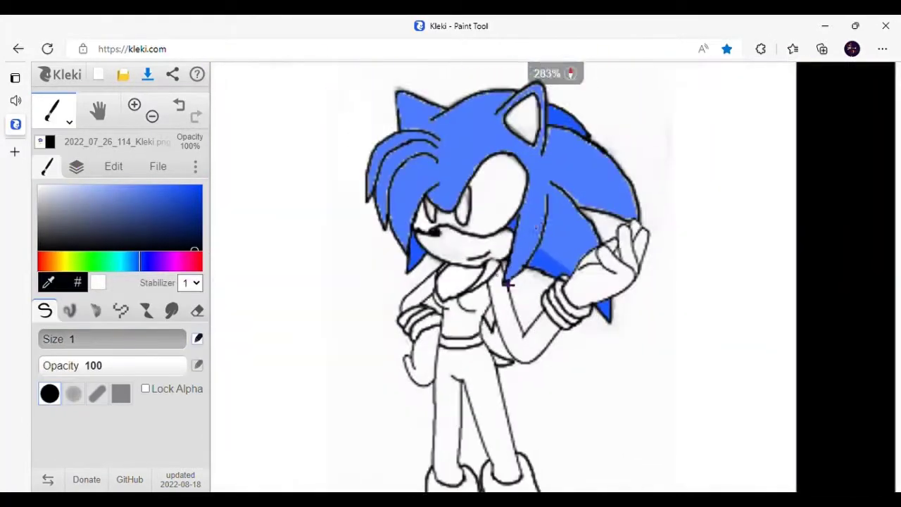
scroll(603, 264, "up", 5)
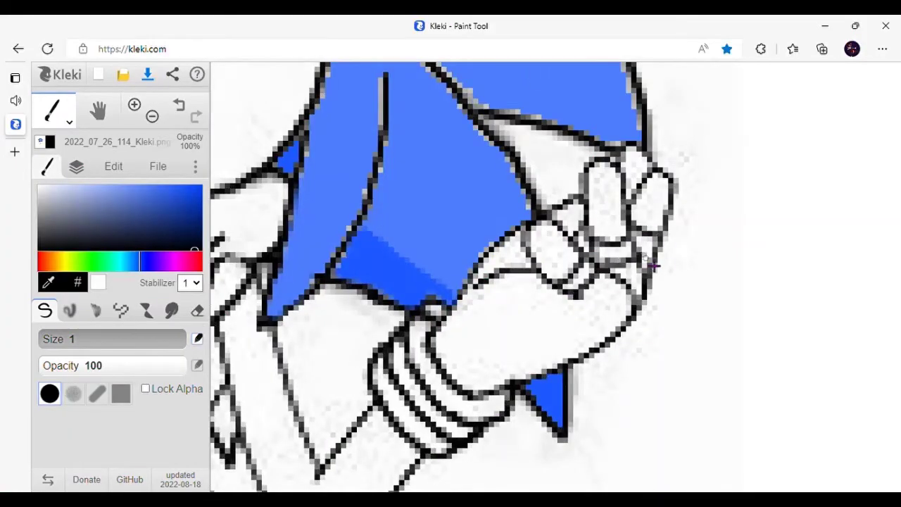
scroll(653, 266, "down", 5)
Step: Paint a patch of saturated blue shading under the brow line above the smaller eye
scroll(422, 211, "up", 5)
left_click(524, 191, "alt")
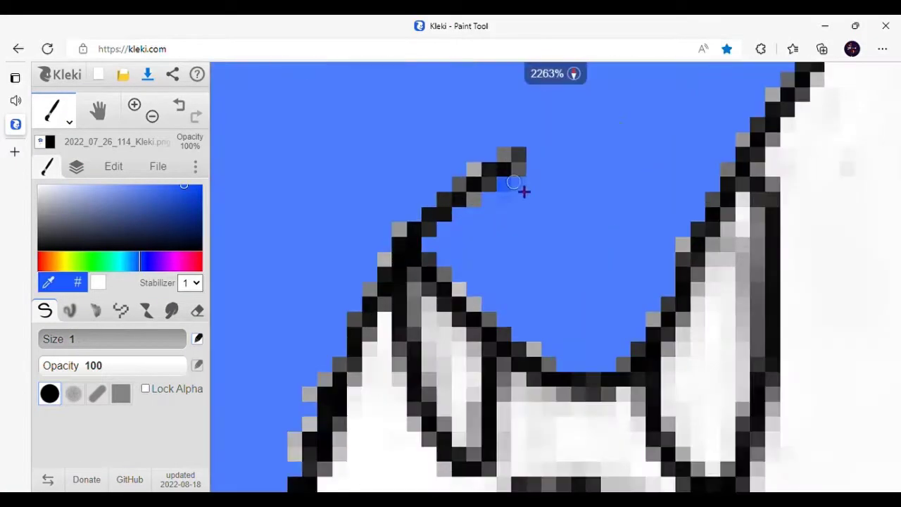
scroll(473, 256, "down", 5)
Step: Fill the inner ear, muzzle, arms and fingers with the reference character's peach skin colour
left_click(69, 121)
left_click(54, 148)
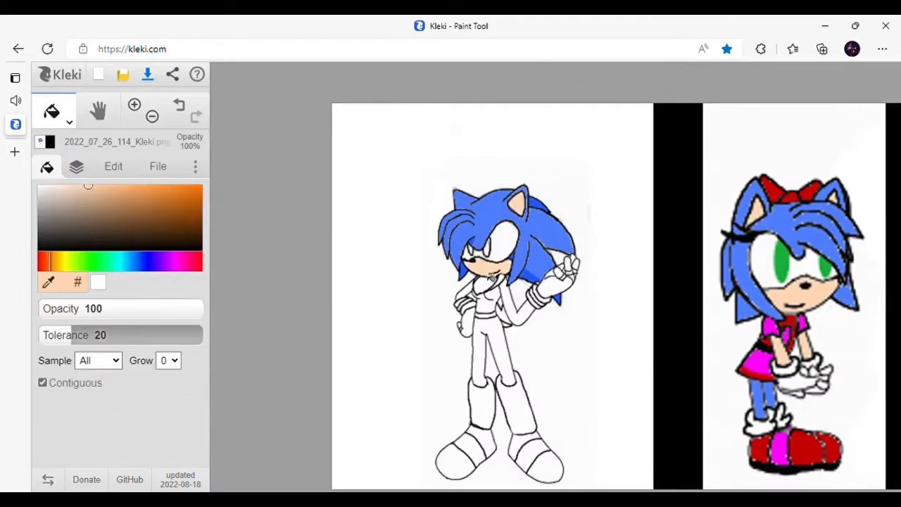
scroll(492, 292, "up", 5)
scroll(563, 282, "down", 3)
scroll(704, 205, "up", 3)
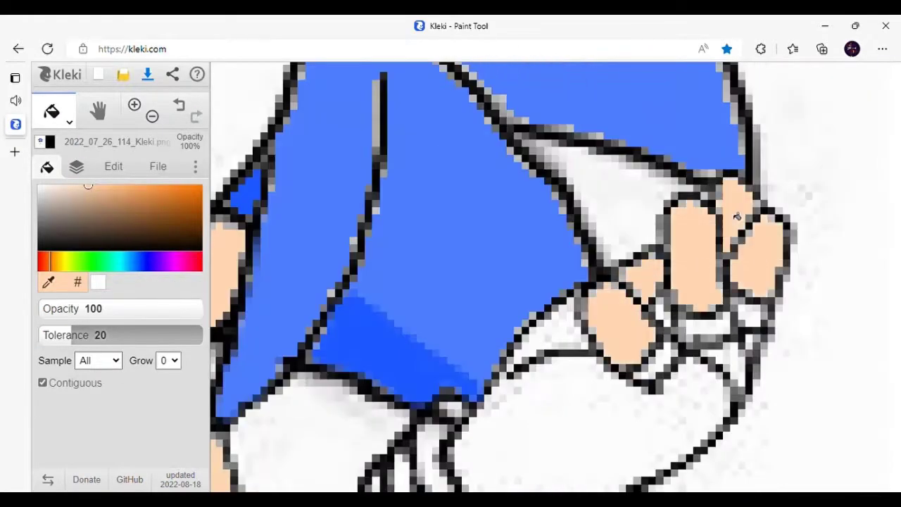
scroll(598, 296, "down", 5)
scroll(584, 310, "up", 2)
Step: Set the fill's Grow to 1 and fill the trousers and the wristbands' outer rings with black
left_click(169, 360)
left_click(169, 374)
scroll(564, 296, "down", 2)
scroll(662, 278, "up", 4)
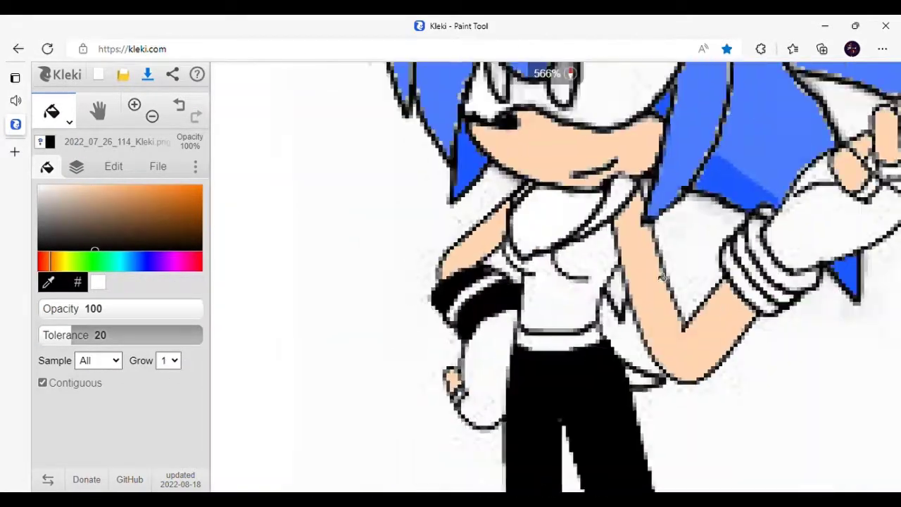
scroll(733, 275, "down", 3)
Step: Set the fill's Grow back to 0 and fill both irises with green
left_click(98, 261)
left_click(180, 205)
scroll(328, 241, "down", 2)
left_click(169, 361)
left_click(169, 373)
scroll(481, 271, "up", 6)
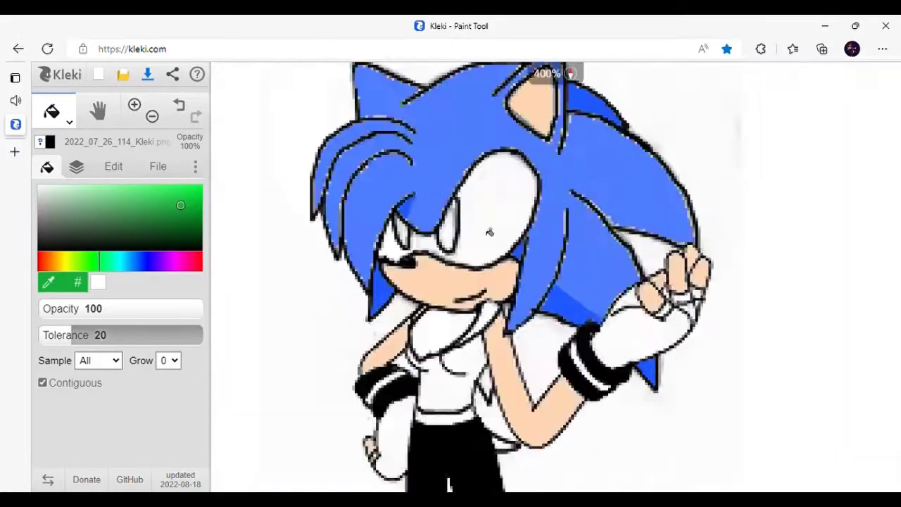
left_click(481, 271)
scroll(436, 284, "down", 4)
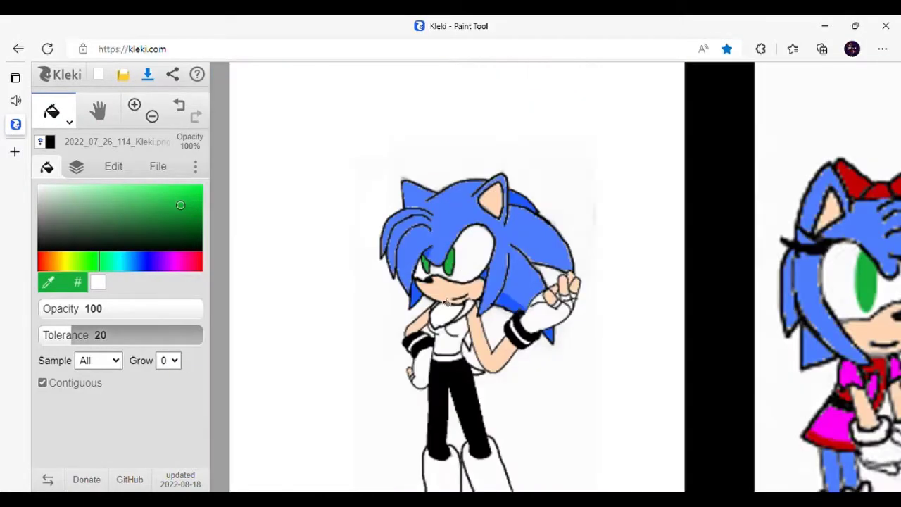
Step: Colour the middle stripe of both wristbands green
scroll(373, 375, "up", 6)
left_click(69, 121)
left_click(49, 147)
scroll(534, 264, "down", 2)
scroll(533, 264, "up", 3)
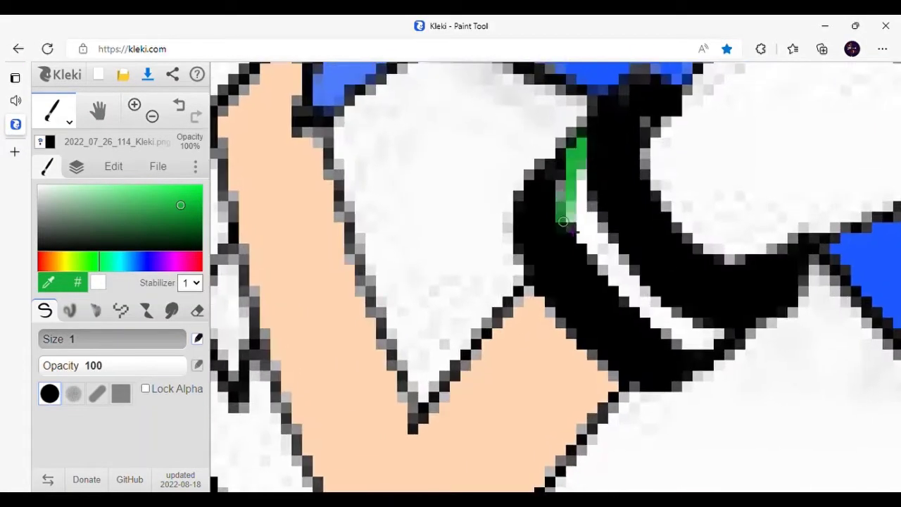
key("g")
left_click(617, 260)
key("ctrl+z")
scroll(618, 260, "up", 2)
scroll(721, 373, "down", 5)
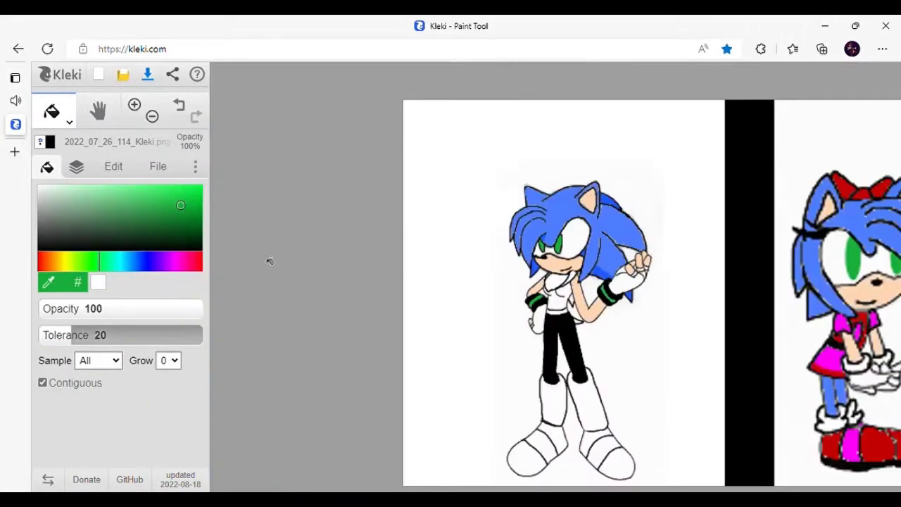
Step: Fill the collar band around the neckline with pale pink
left_click(593, 398, "alt")
scroll(593, 398, "up", 3)
scroll(543, 326, "down", 3)
scroll(542, 326, "up", 6)
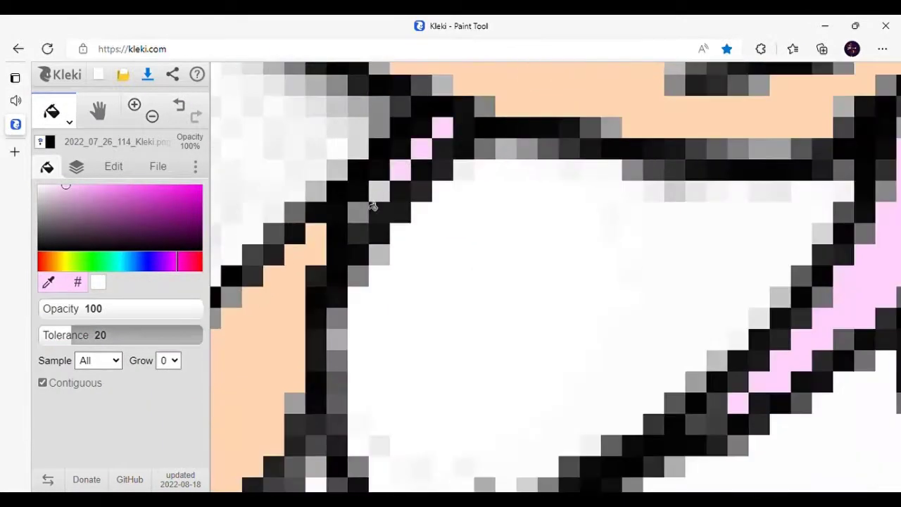
scroll(531, 193, "down", 4)
Step: Fill the small spike between the torso and the bent arm with the saturated blue
left_click(531, 194, "alt")
scroll(531, 194, "up", 4)
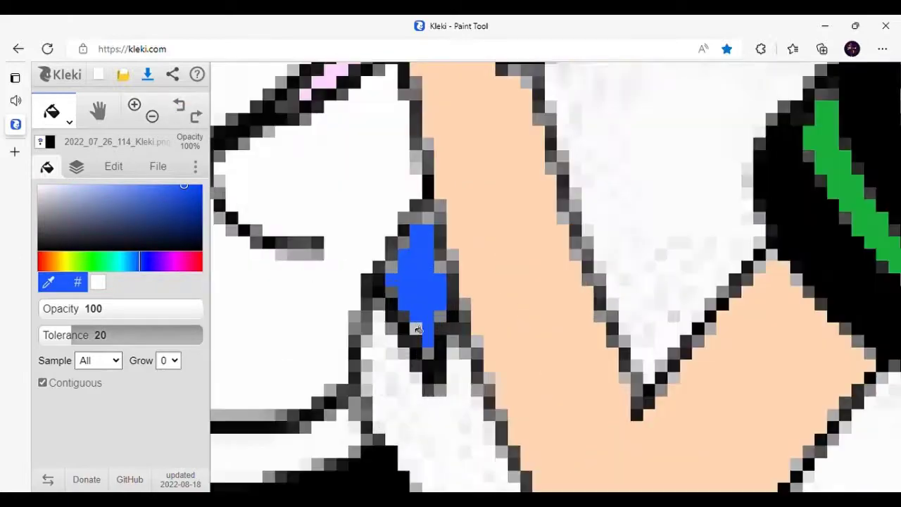
Step: Erase the small spike between the torso and the bent arm with the eraser at size 3
scroll(412, 272, "down", 7)
key("b")
key("e")
scroll(482, 289, "up", 7)
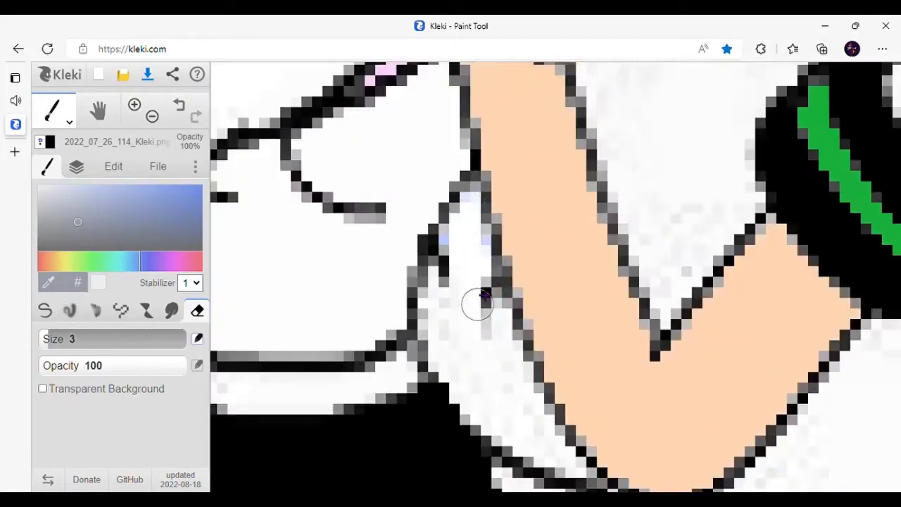
scroll(478, 304, "down", 8)
Step: Fill both gloves with pale pink and close the raised hand's outline gap in black with brush size 1
key("b")
key("g")
scroll(485, 333, "up", 5)
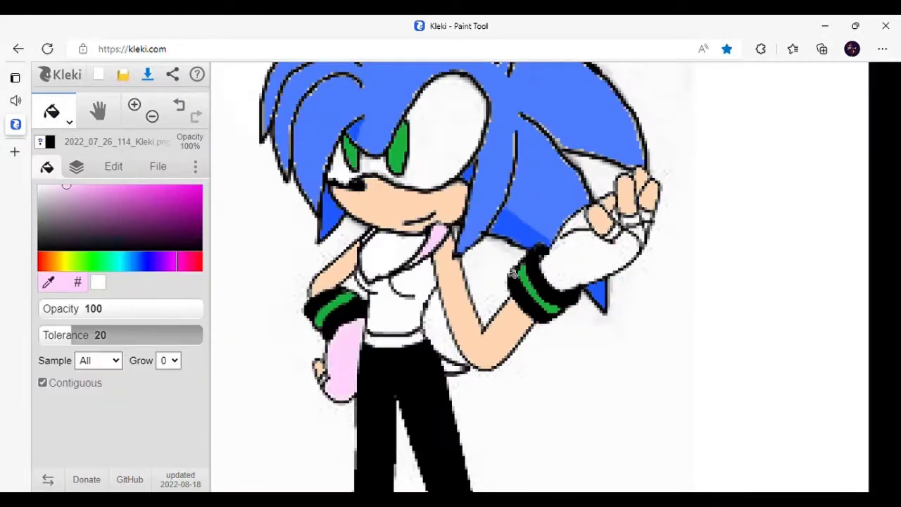
scroll(492, 211, "down", 3)
scroll(626, 197, "up", 3)
key("b")
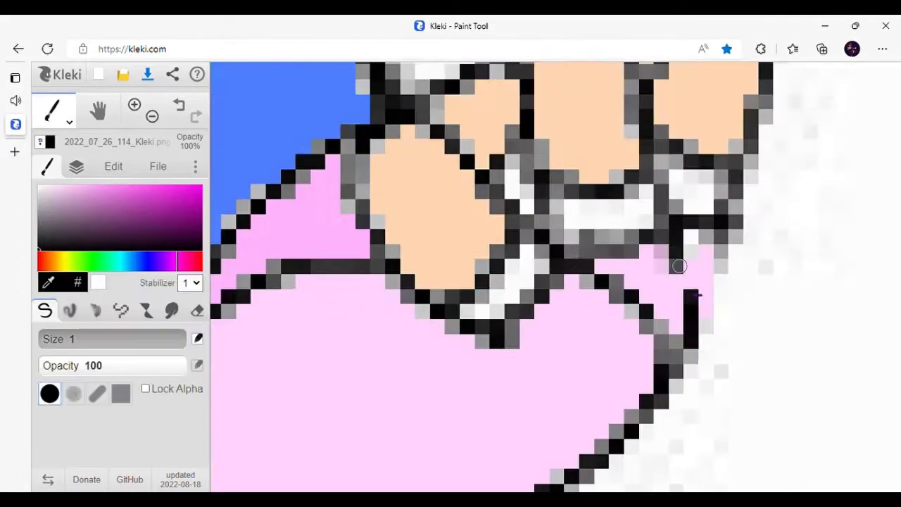
Step: Fill the spike tip just below the bent elbow with the saturated blue
key("g")
scroll(570, 183, "down", 4)
scroll(570, 183, "up", 4)
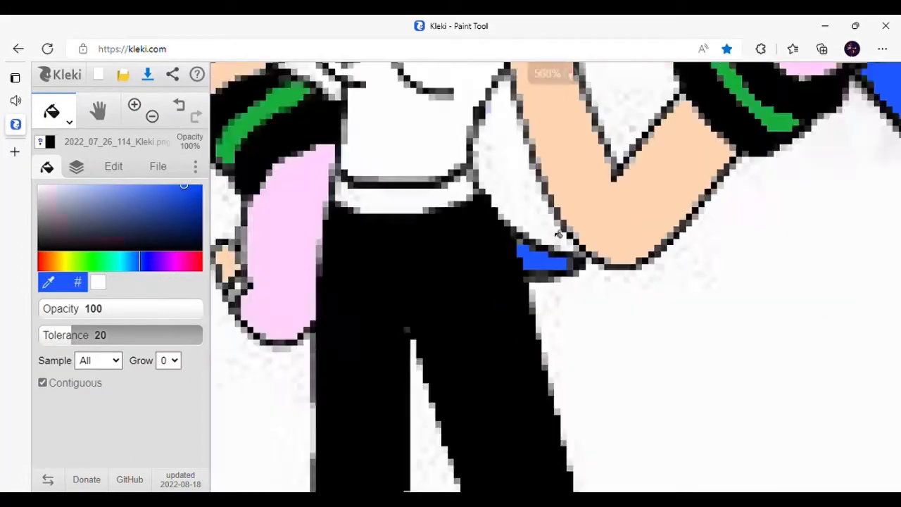
scroll(493, 233, "down", 5)
Step: Fill the waistband between the shirt and the black trousers with pale pink
left_click(66, 185)
left_click(502, 371)
left_click(594, 378)
scroll(530, 240, "up", 2)
scroll(529, 240, "down", 3)
Step: Fill the chest area above the pale pink diagonal collar with black
left_click(529, 239, "alt")
scroll(493, 204, "up", 8)
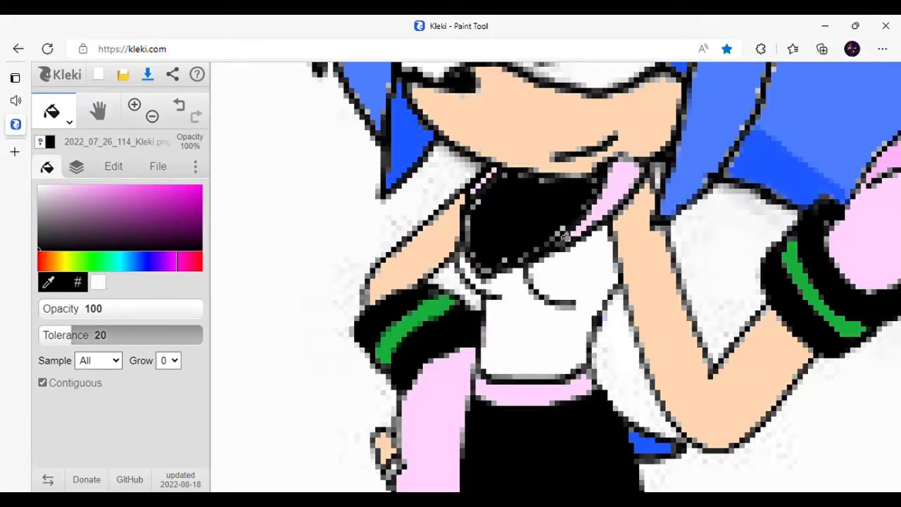
key("b")
Step: Thicken the large eye's upper outline and outline long lashes at its outer corner in black at brush size 1.3
scroll(504, 294, "down", 7)
scroll(521, 183, "up", 4)
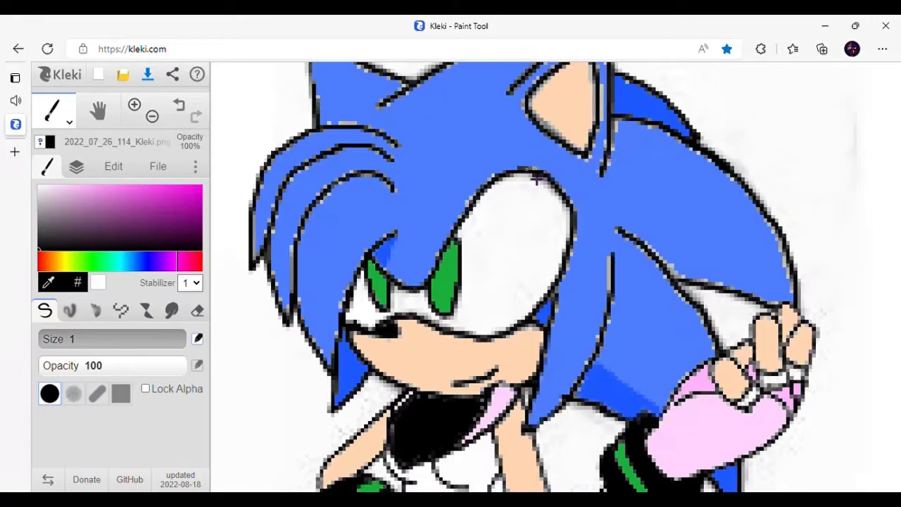
scroll(588, 229, "up", 1)
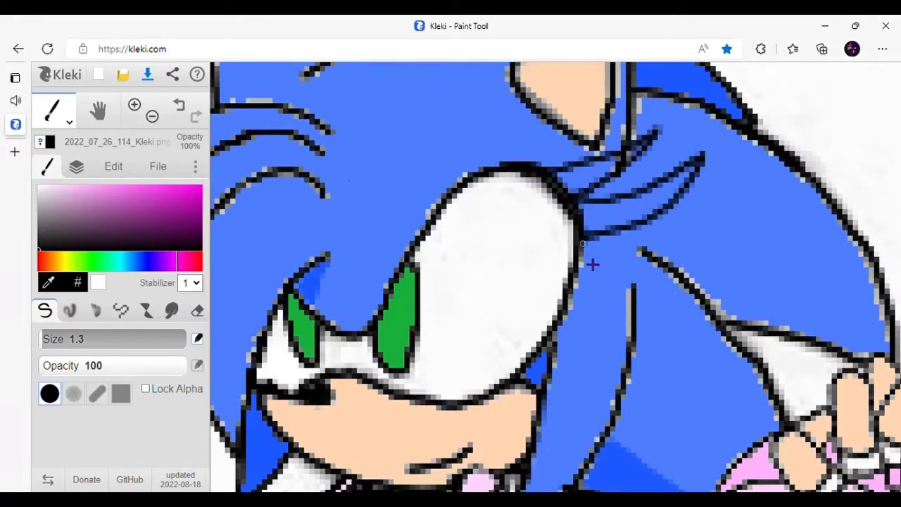
Step: Fill the outlined lashes with black and paint over their leftover blue specks with brush size 1.3
key("g")
scroll(571, 211, "up", 3)
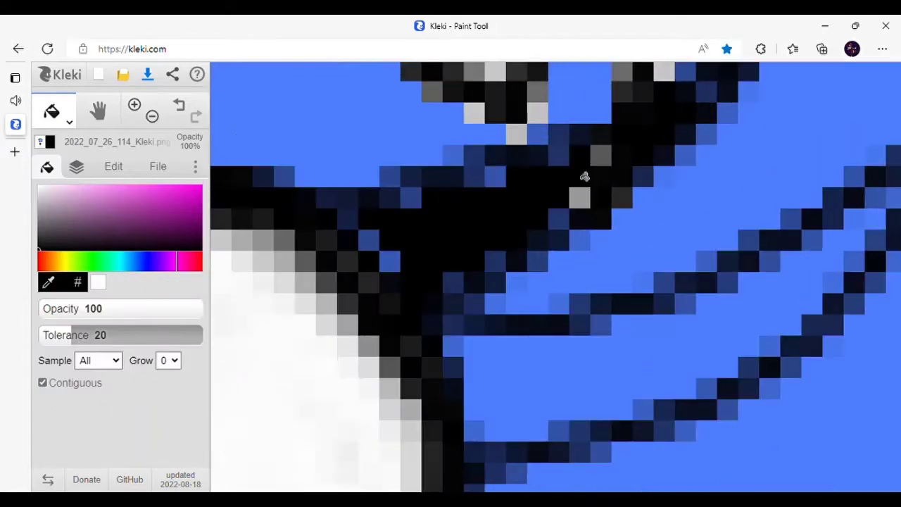
scroll(548, 192, "down", 3)
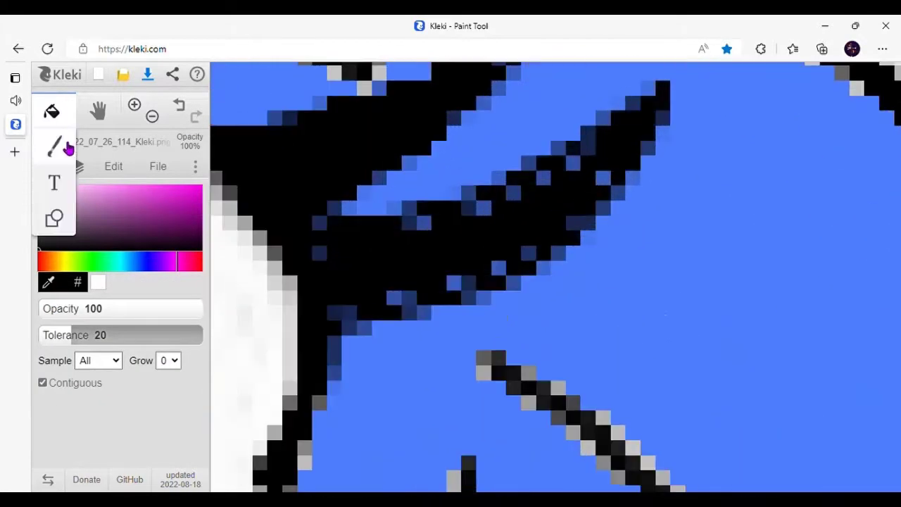
key("b")
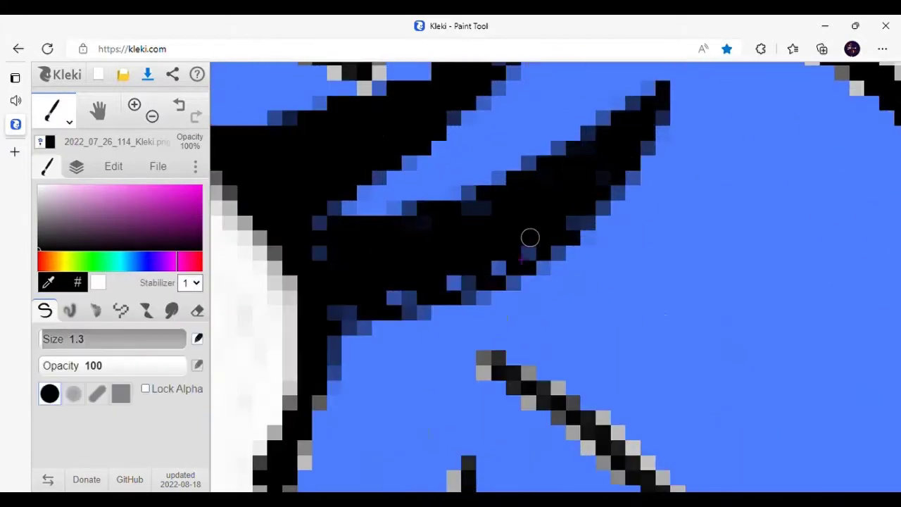
scroll(529, 237, "down", 5)
Step: Draw new curved inner outlines on both eyes of the hooded character in black at brush size 1
left_click_drag(383, 240, 401, 278)
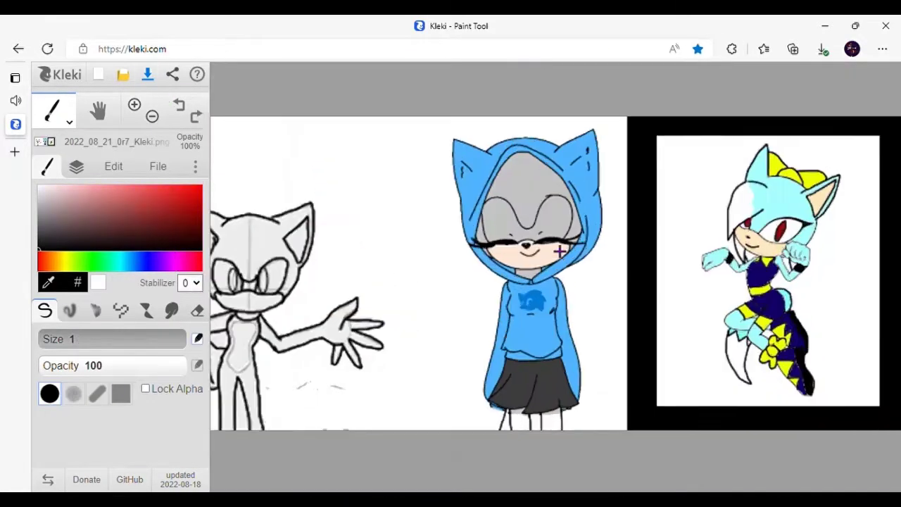
scroll(342, 105, "up", 5)
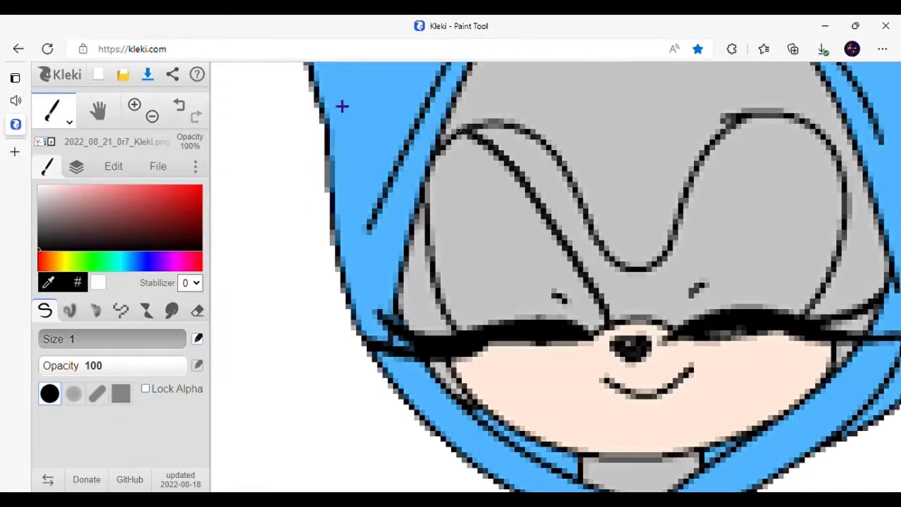
scroll(602, 336, "down", 2)
scroll(556, 225, "up", 3)
scroll(521, 165, "down", 1)
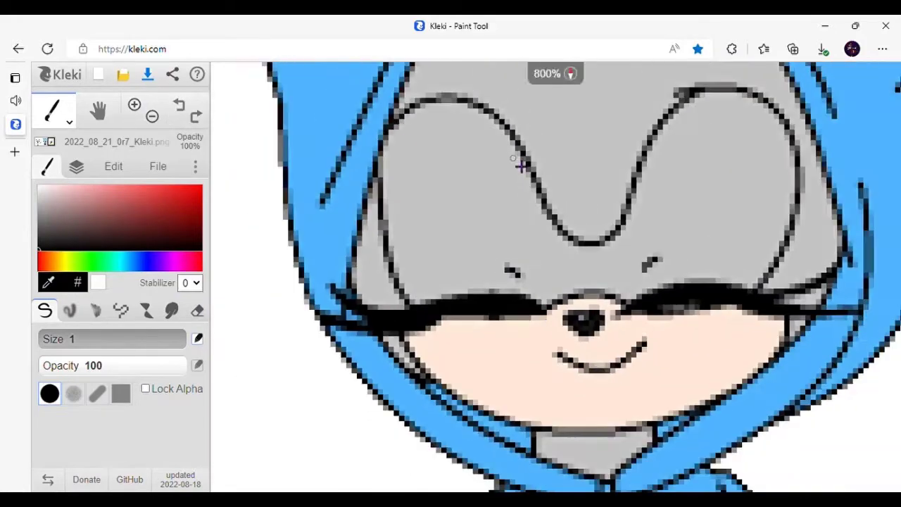
scroll(493, 198, "down", 1)
scroll(553, 271, "up", 1)
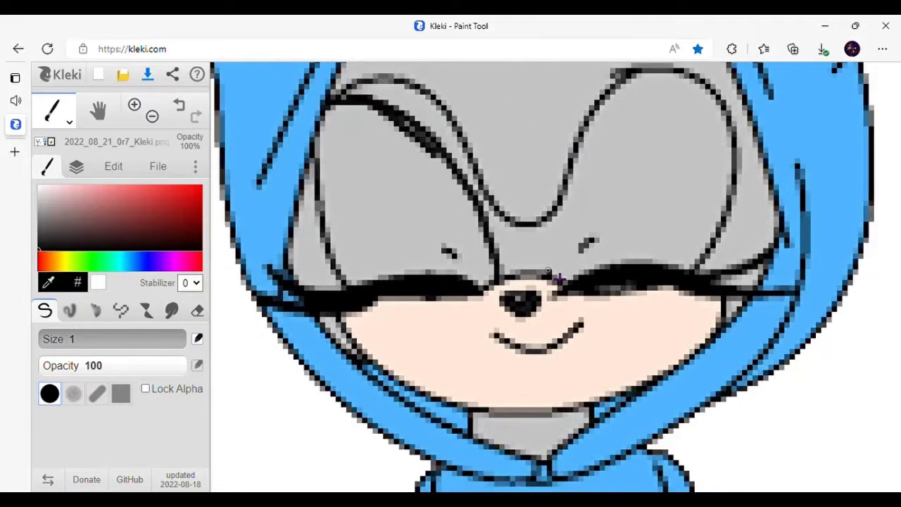
scroll(603, 178, "down", 4)
Step: Outline a long hair fringe sweeping across the hooded character's eye and down past the cheek
scroll(553, 162, "up", 3)
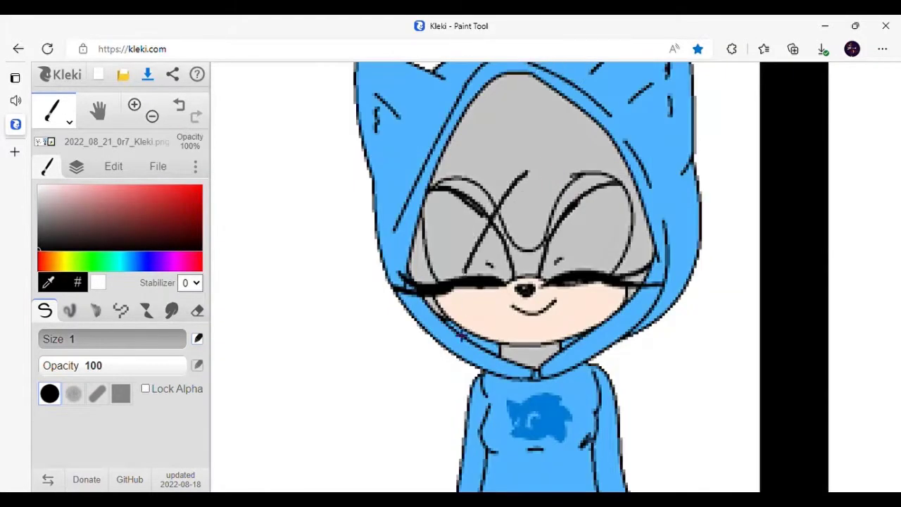
scroll(499, 136, "up", 1)
scroll(535, 111, "down", 4)
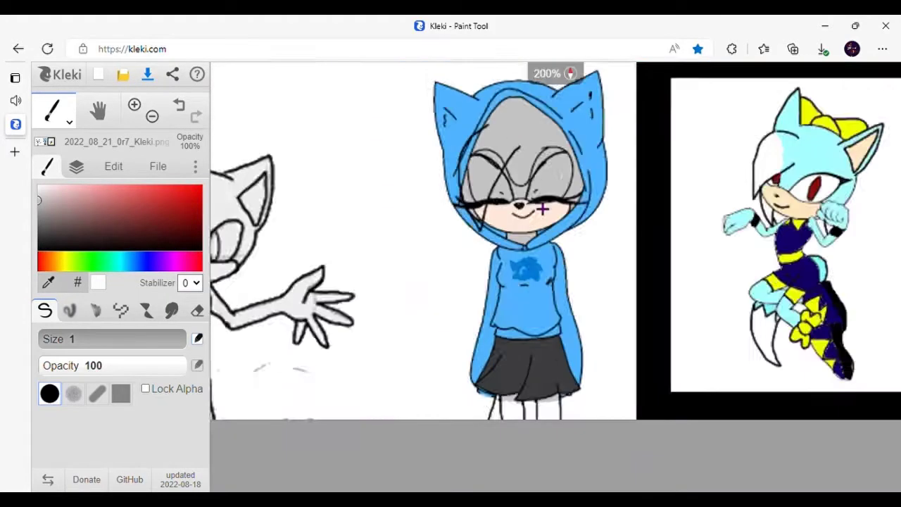
Step: Outline pointed hair locks hanging over the hoodie on both sides of the neck
scroll(512, 299, "up", 4)
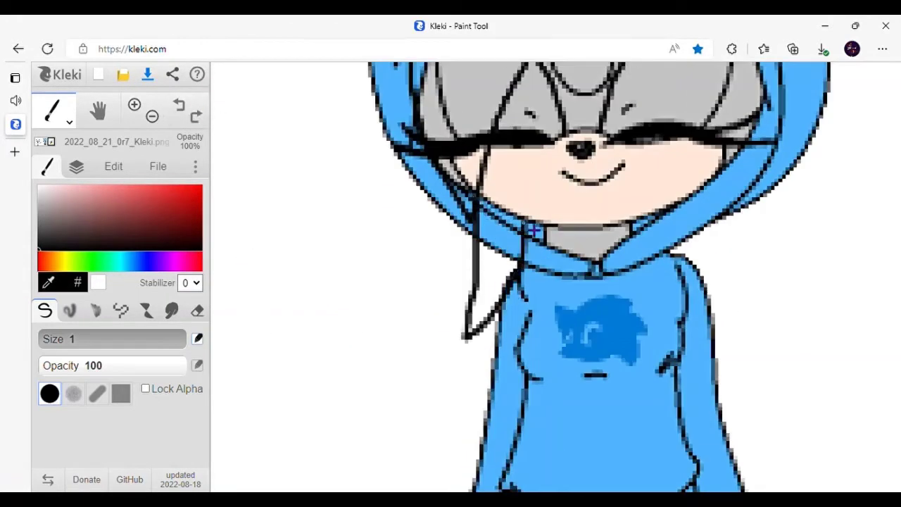
scroll(531, 356, "down", 2)
scroll(597, 318, "up", 2)
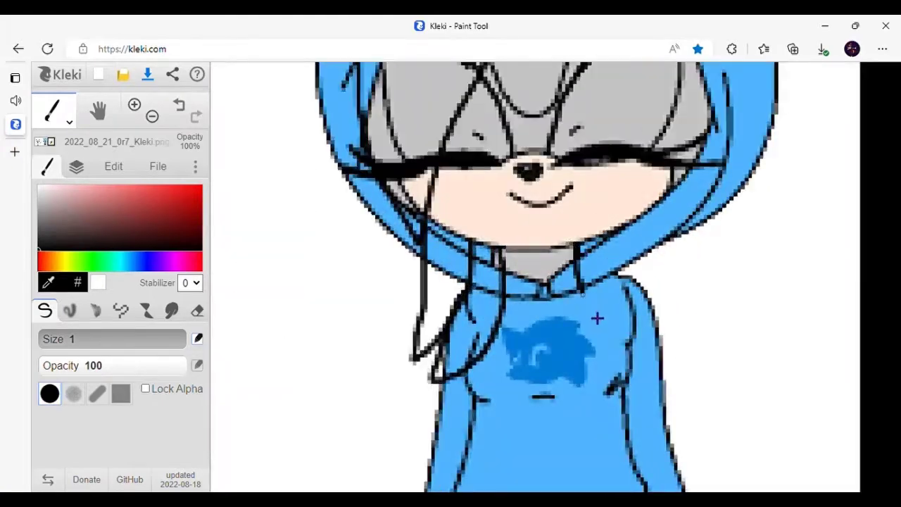
scroll(606, 245, "down", 2)
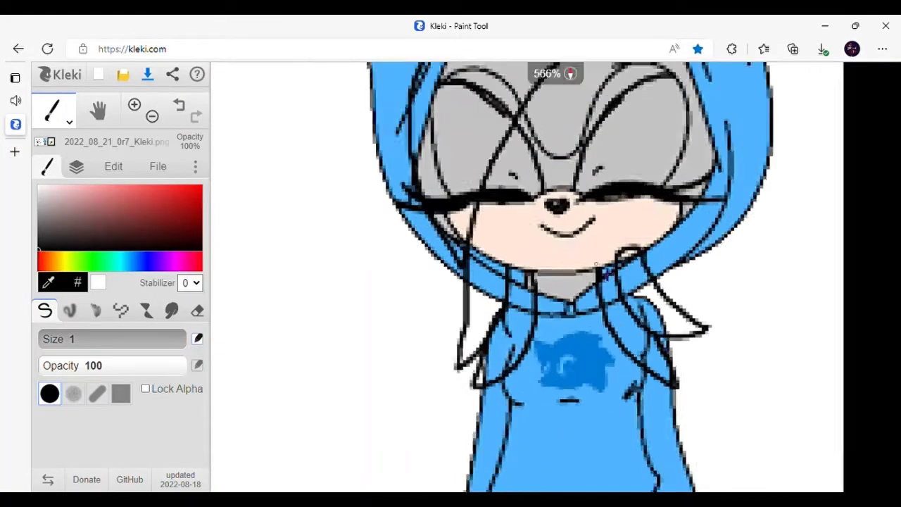
Step: Erase the blue inside the outer hair lock below the fringe with the eraser at size 8.7
key("e")
scroll(533, 261, "up", 4)
scroll(372, 342, "down", 1)
scroll(370, 412, "down", 1)
scroll(370, 412, "up", 2)
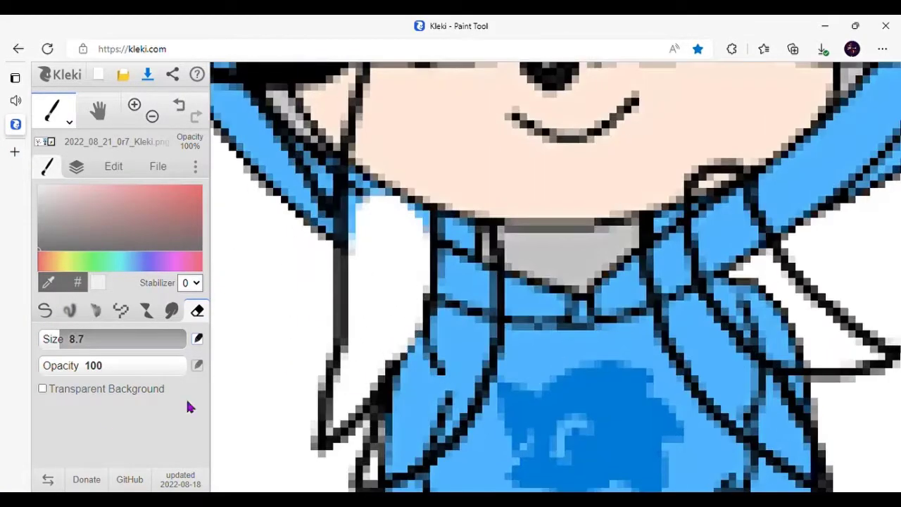
Step: Erase the colour inside the remaining hair locks with the eraser at size 4.3
left_click(197, 311)
left_click(197, 310)
scroll(381, 223, "up", 2)
scroll(536, 296, "down", 2)
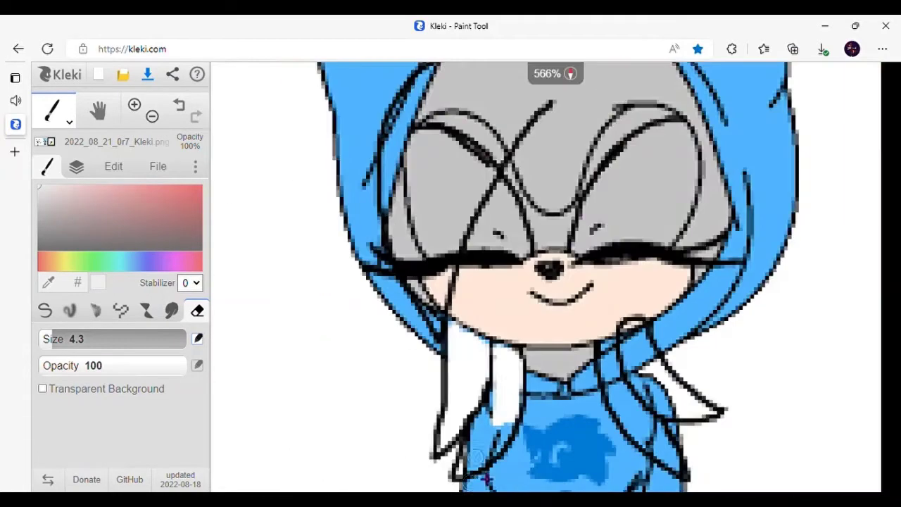
scroll(550, 379, "up", 2)
scroll(563, 223, "down", 2)
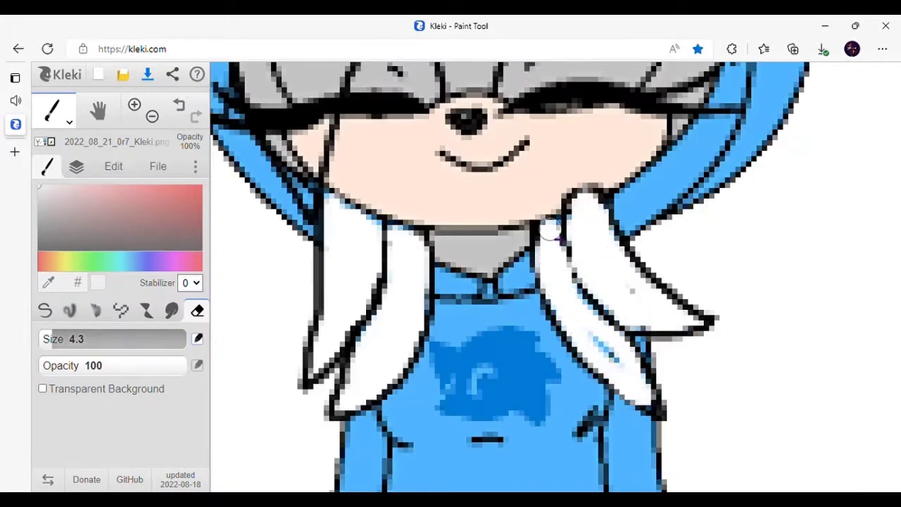
Step: Erase the face and hood colour inside the fringe to white, using eraser size 12 and 4.3 along the edges
scroll(552, 232, "down", 3)
scroll(515, 204, "up", 3)
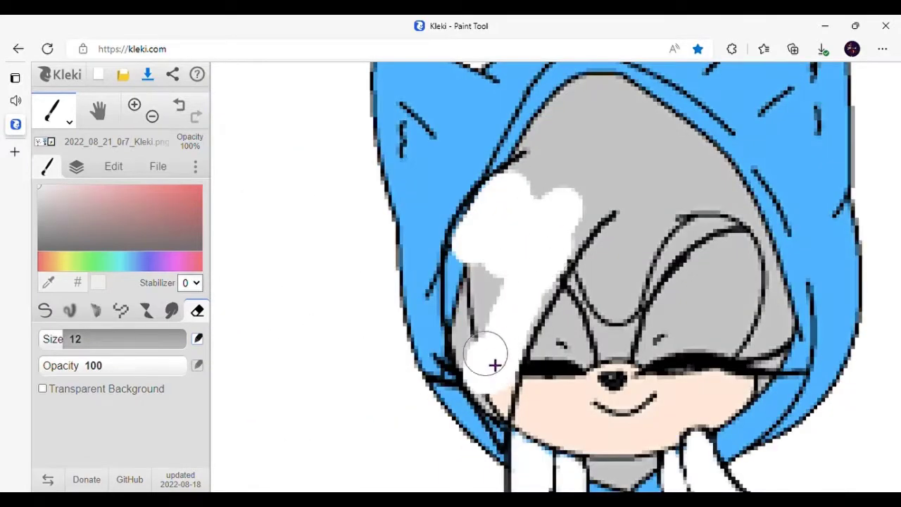
scroll(463, 372, "up", 1)
scroll(491, 286, "down", 4)
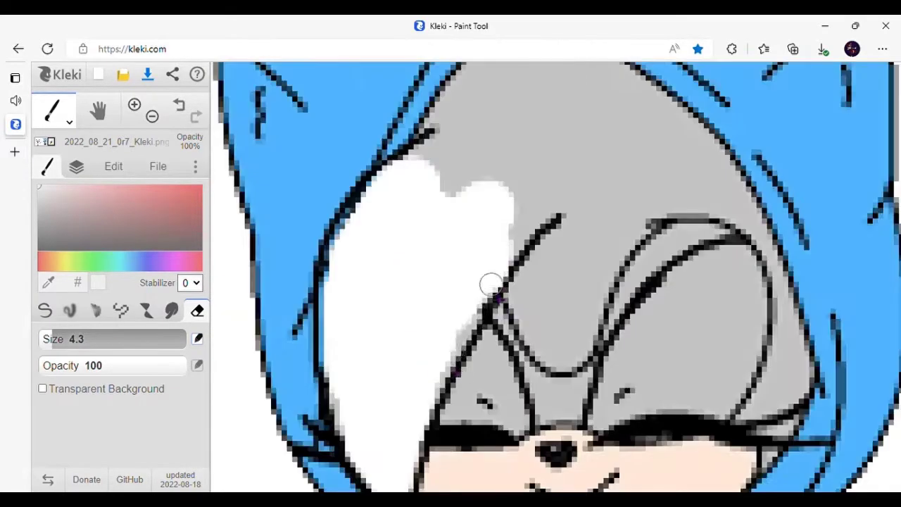
Step: Fill the grey forehead areas inside the hood with the reference character's light cyan
left_click(44, 311)
left_click(130, 262)
key("g")
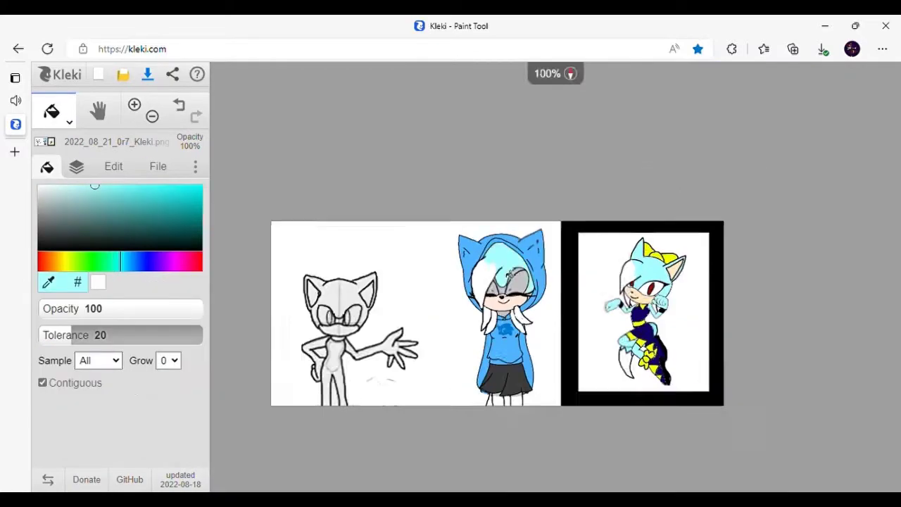
scroll(493, 297, "up", 5)
Step: Paint over the old eye outlines on the forehead with light cyan at brush size 5.3
left_click(69, 121)
left_click(52, 145)
scroll(613, 201, "down", 3)
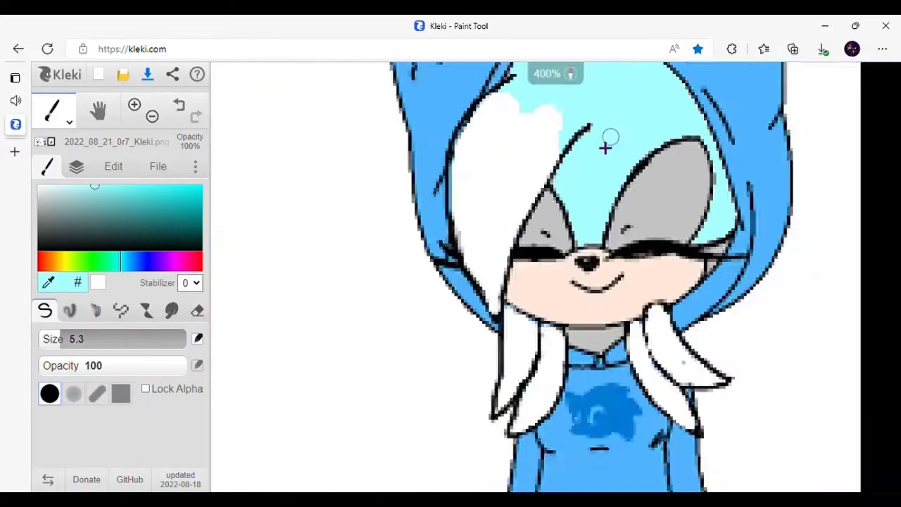
Step: Fill the muzzle with the reference character's beige and the closed eyelids with light cyan
key("g")
scroll(563, 211, "down", 3)
scroll(552, 225, "up", 4)
scroll(552, 225, "up", 3)
left_click(551, 181, "alt")
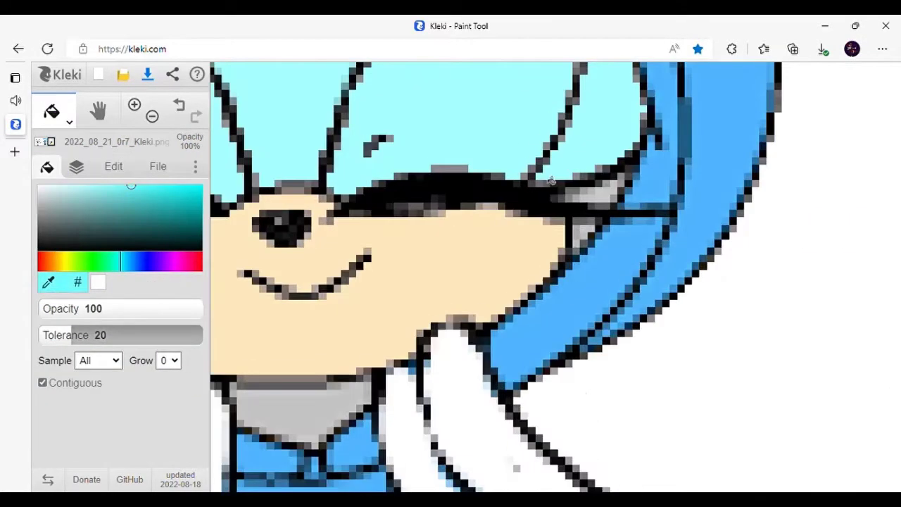
scroll(272, 130, "down", 5)
Step: Shade the forehead along the hood's inner edge with a muted, darker cyan at brush size 1.7
key("b")
scroll(497, 171, "up", 5)
left_click_drag(402, 282, 432, 230)
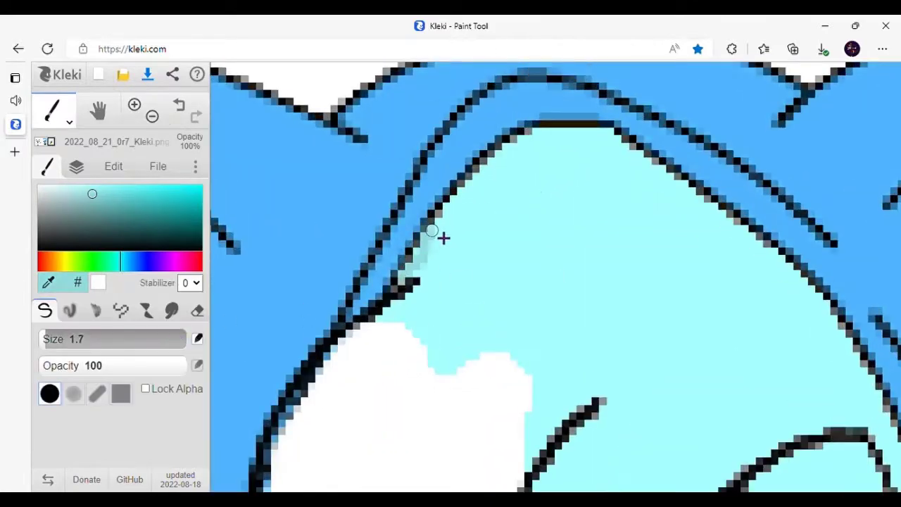
scroll(556, 183, "down", 2)
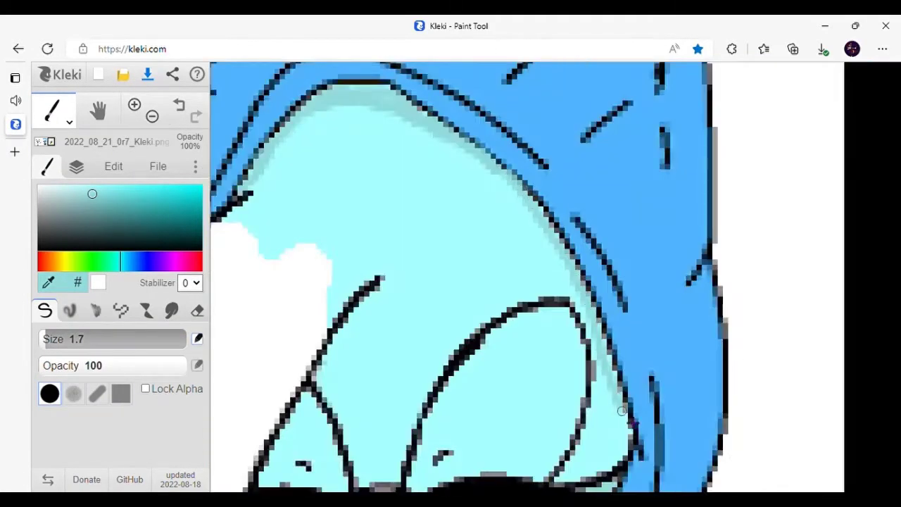
Step: Fill the legs with light cyan and the shadow under the skirt hem with muted cyan, undoing the last change
scroll(624, 394, "down", 5)
key("g")
scroll(564, 351, "up", 1)
scroll(507, 395, "up", 3)
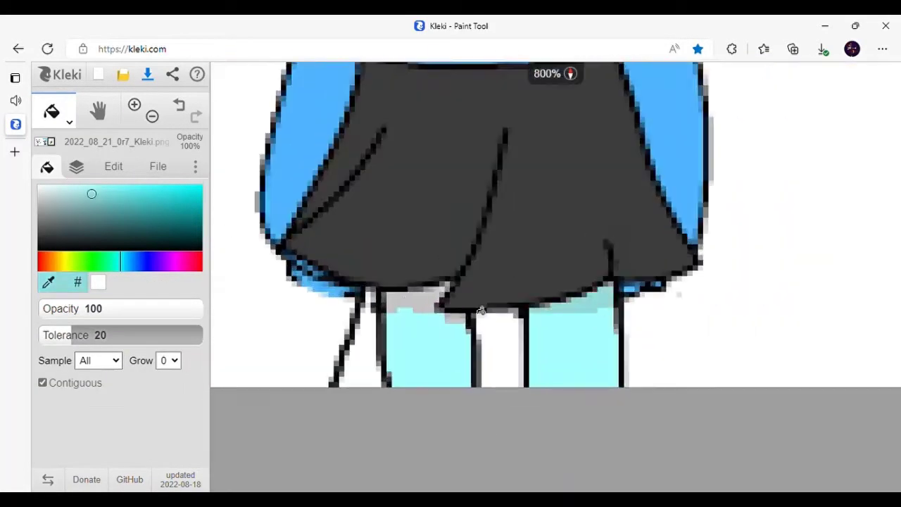
left_click(425, 289)
left_click(179, 106)
Step: Fill the hooded character's neck with light cyan and add a black choker across it
scroll(345, 173, "down", 3)
scroll(542, 260, "up", 3)
scroll(450, 281, "down", 6)
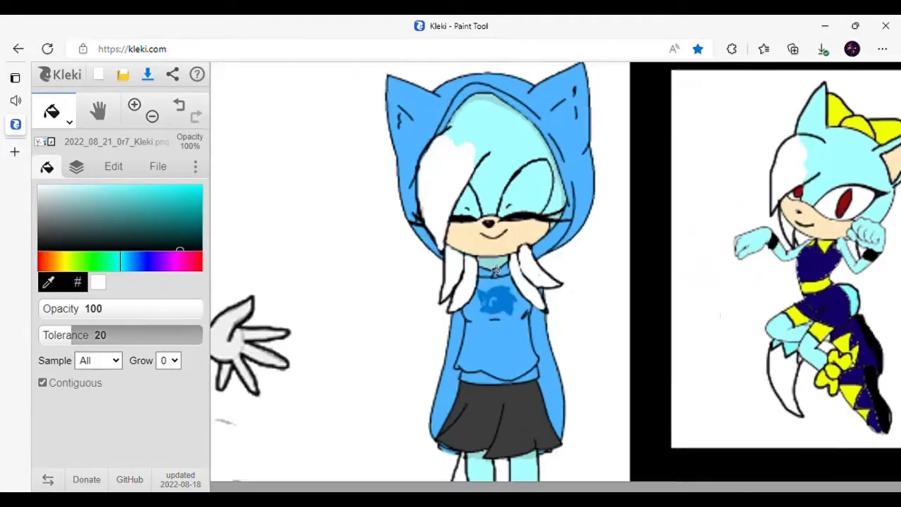
scroll(450, 282, "up", 4)
left_click(52, 157)
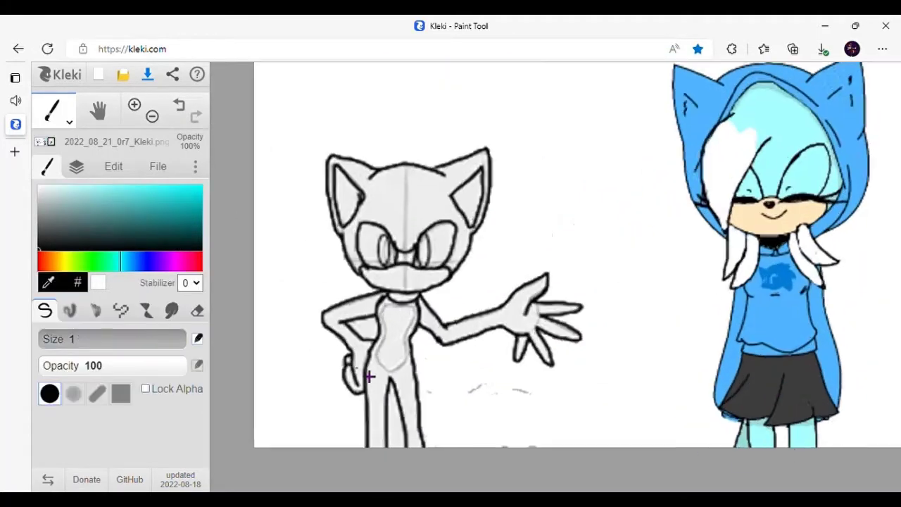
Step: Outline a bow with two hanging ends at the grey base's waist in black at brush size 1
scroll(366, 363, "up", 3)
left_click_drag(445, 312, 434, 343)
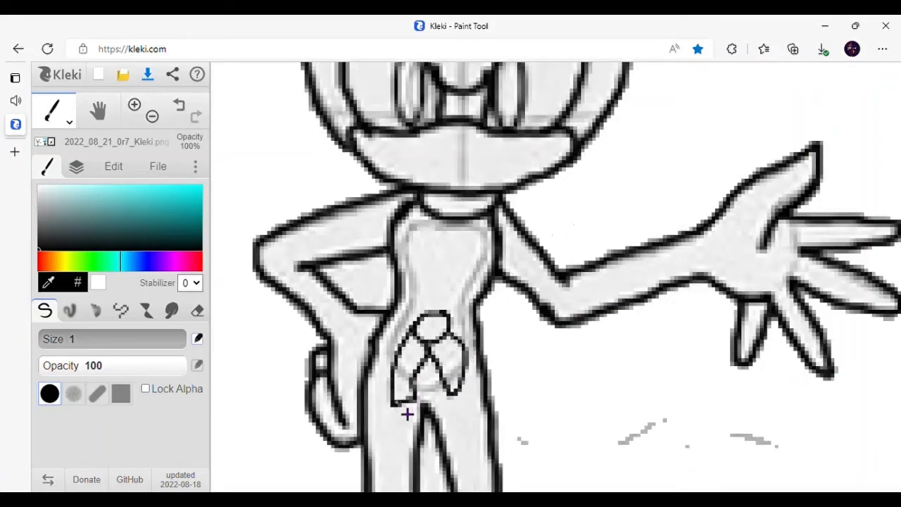
scroll(415, 372, "up", 2)
left_click_drag(662, 331, 636, 209)
Step: Draw the belt line and curved side drapes around the bow, and a jagged skirt hem across the grey base's thighs
scroll(563, 207, "down", 5)
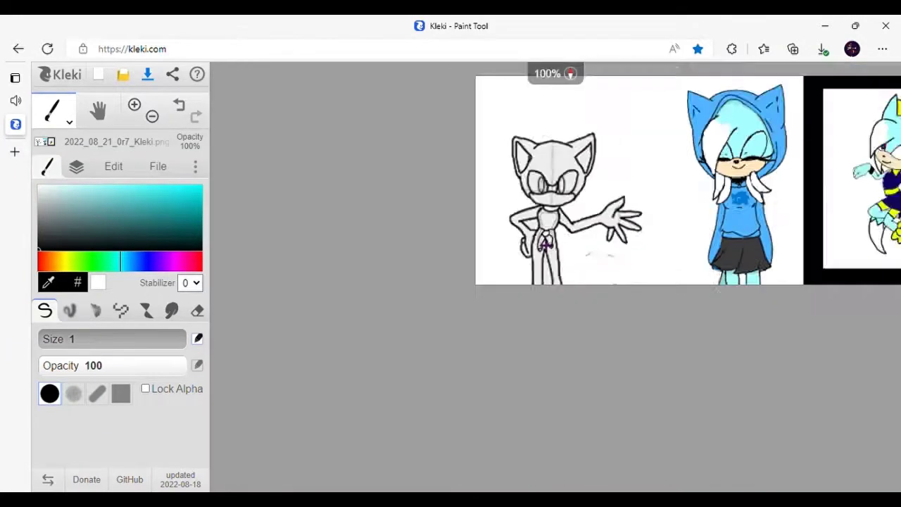
scroll(544, 245, "up", 5)
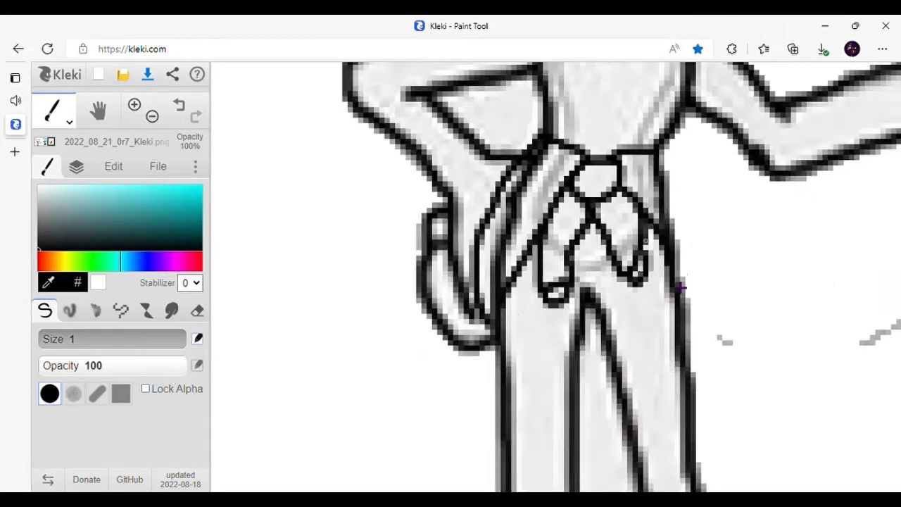
left_click_drag(410, 314, 395, 350)
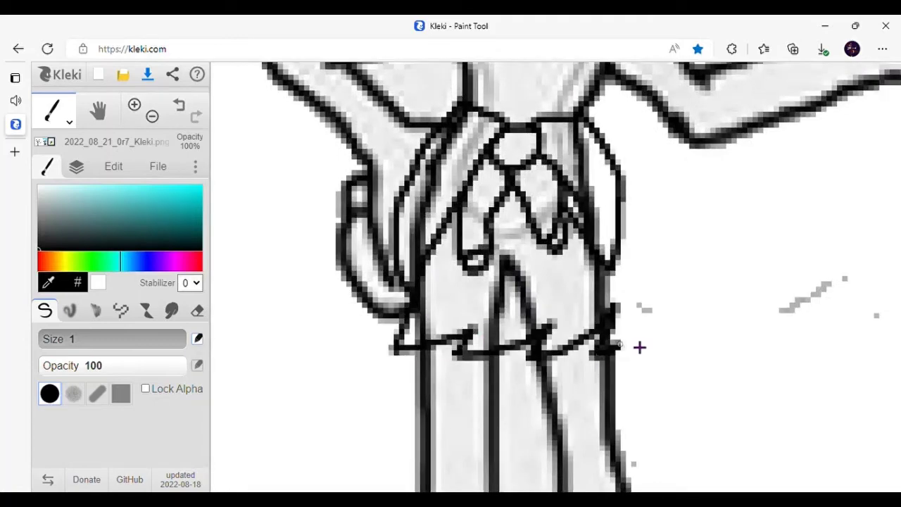
Step: Undo the jagged skirt hem on the grey base and draw a smooth flared skirt outline instead
key("ctrl+z")
key("ctrl+z")
scroll(618, 280, "down", 3)
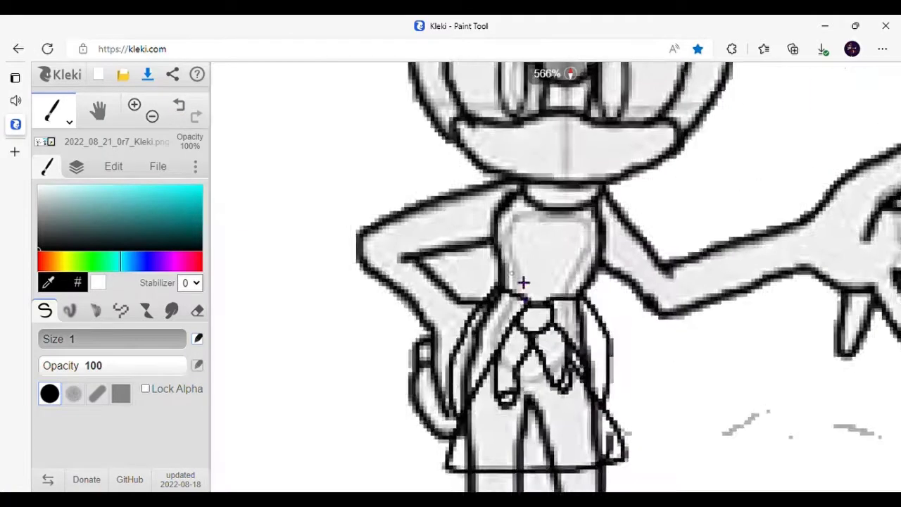
scroll(438, 287, "up", 3)
scroll(556, 343, "down", 4)
Step: Try to erase the leg lines and grey shading inside the skirt at eraser size 3
key("e")
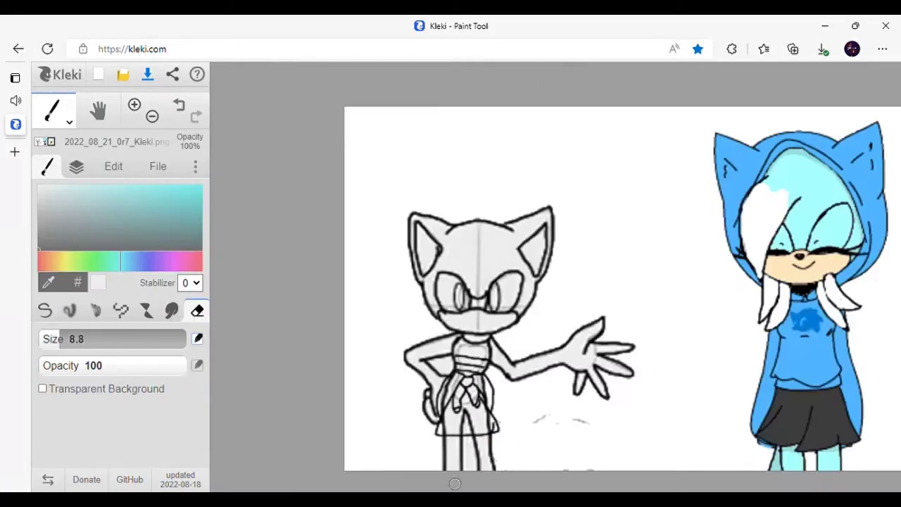
scroll(575, 427, "up", 3)
scroll(526, 417, "up", 4)
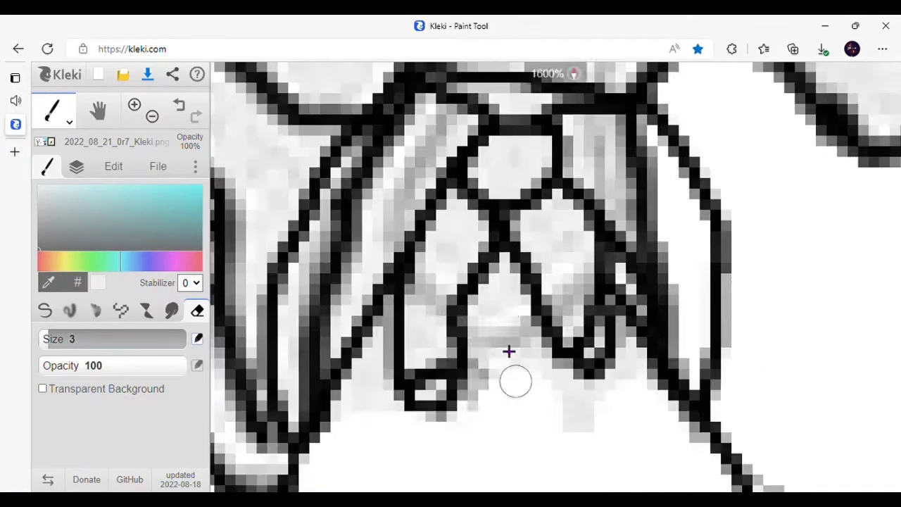
scroll(380, 386, "down", 4)
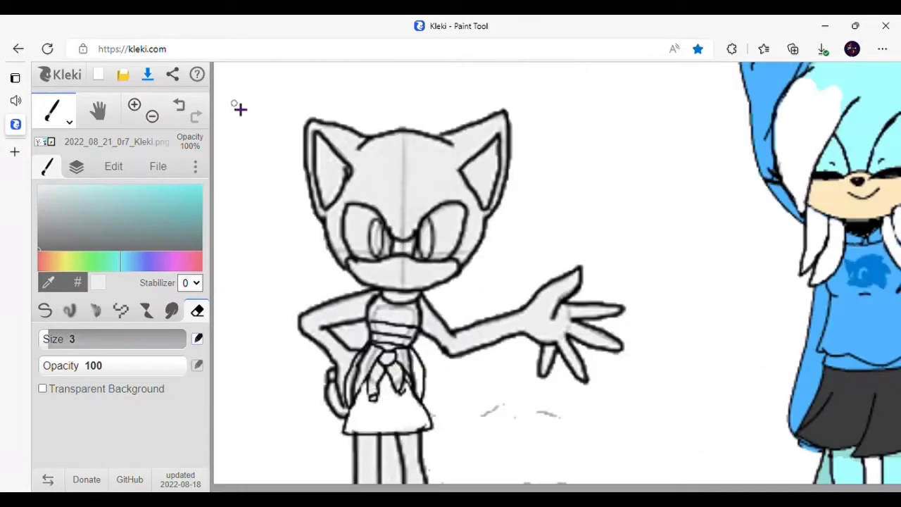
key("b")
Step: Paint the grey base's skirt solid black around the bow ends at brush size 2.2
scroll(603, 398, "up", 4)
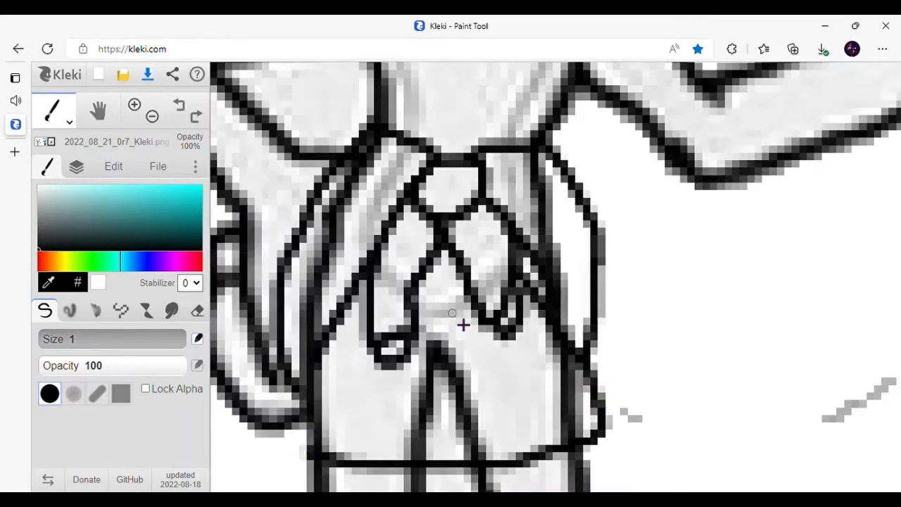
scroll(462, 323, "down", 1)
key("]")
key("]")
mouse_move(436, 345)
left_mouse_down()
mouse_move(458, 358)
mouse_move(533, 361)
mouse_move(444, 325)
mouse_move(516, 288)
left_mouse_up()
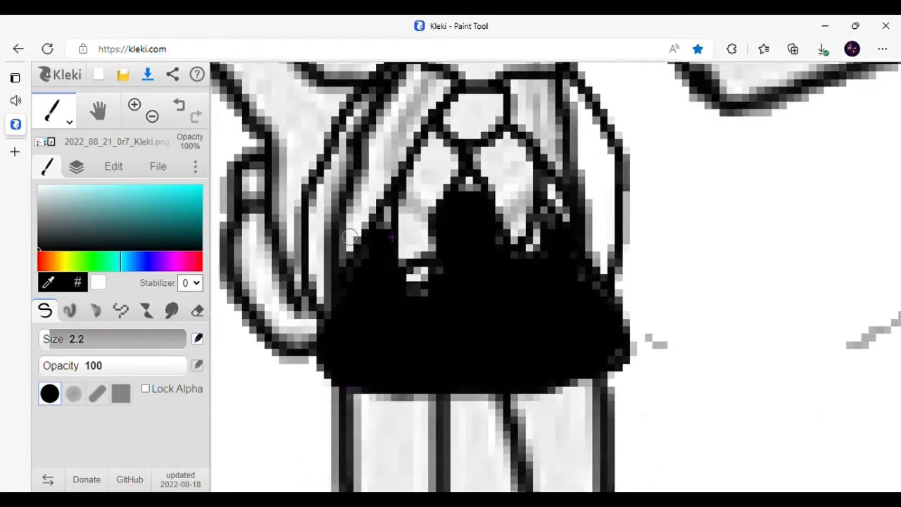
Step: Erase the body lines and grey shading inside the left side drape, leaving it white
scroll(350, 238, "down", 6)
key("e")
scroll(493, 366, "up", 6)
key("]")
key("]")
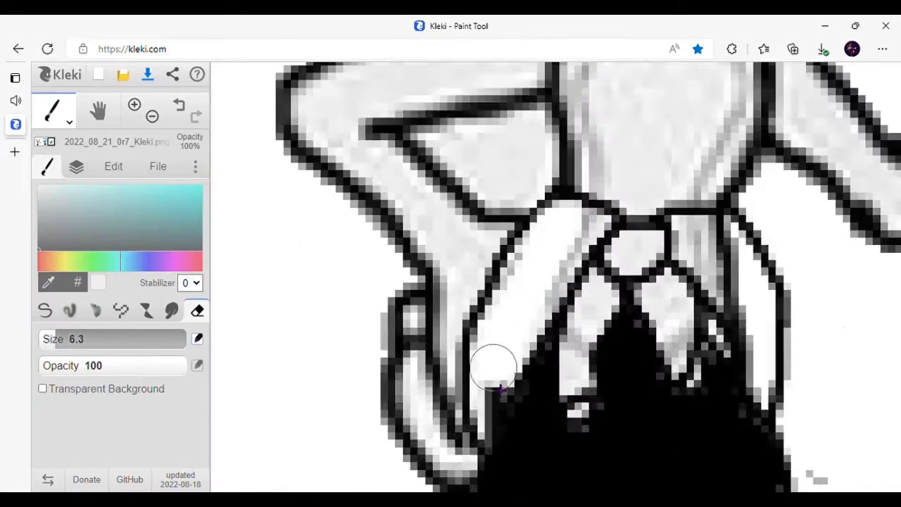
key("bracketleft")
key("bracketleft")
scroll(486, 394, "up", 1)
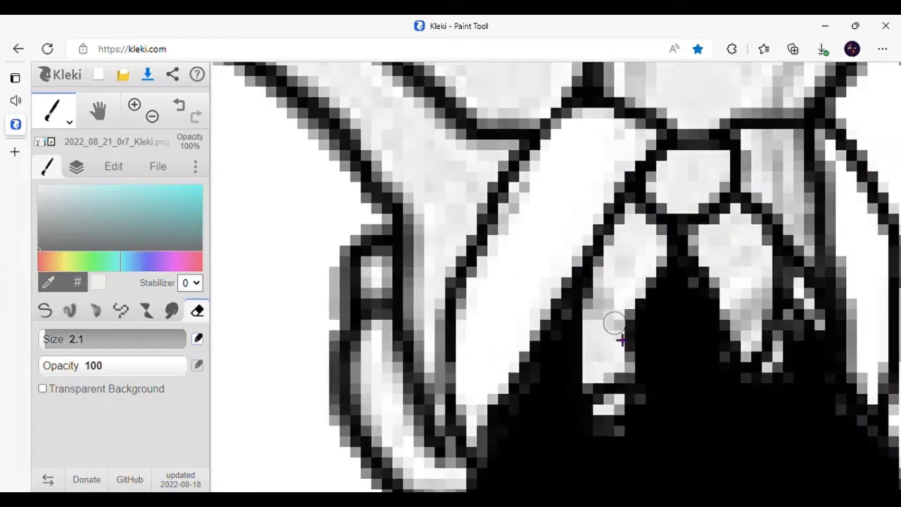
Step: Touch up the bow ends in black at size 1 and erase the inside of the right drape to white at size 4.4
scroll(614, 323, "up", 1)
scroll(429, 313, "down", 2)
scroll(478, 366, "up", 2)
key("b")
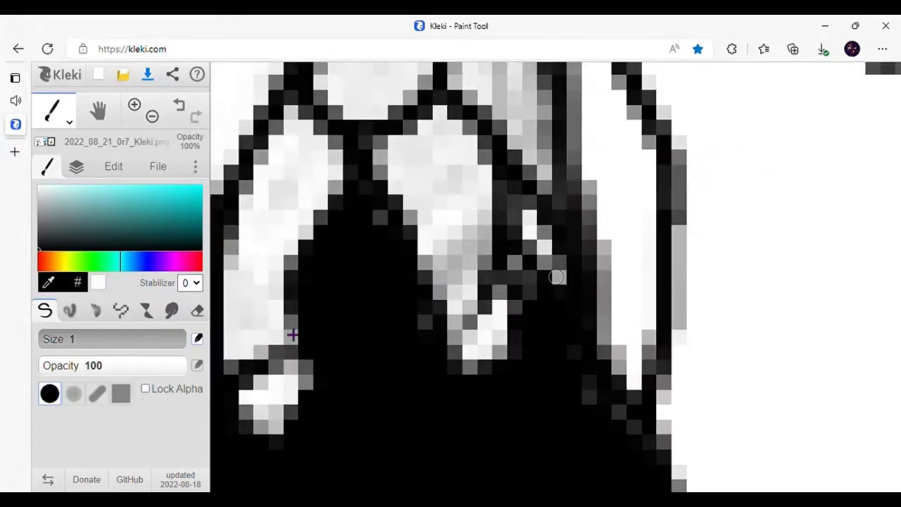
scroll(556, 277, "down", 2)
key("e")
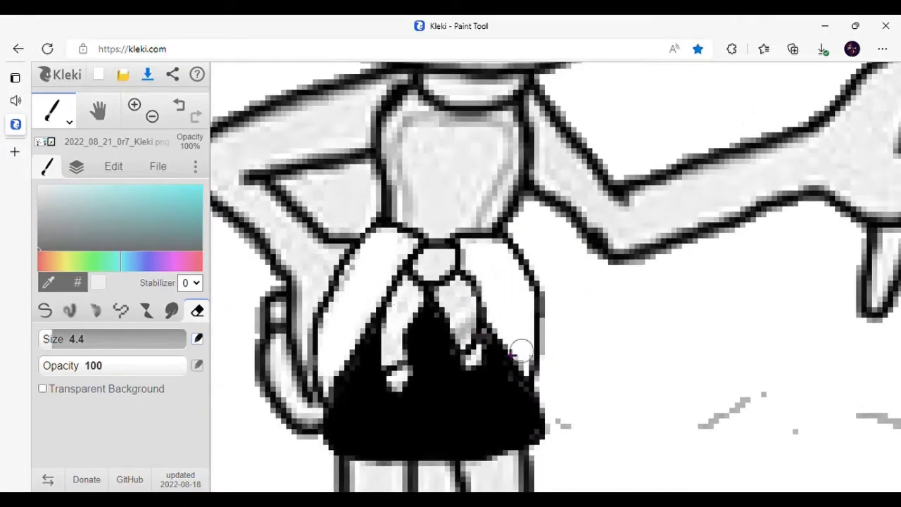
scroll(521, 349, "down", 5)
Step: Draw curved black band outlines across the grey base's torso at brush size 1
left_click(45, 310)
scroll(308, 352, "up", 3)
scroll(378, 335, "down", 3)
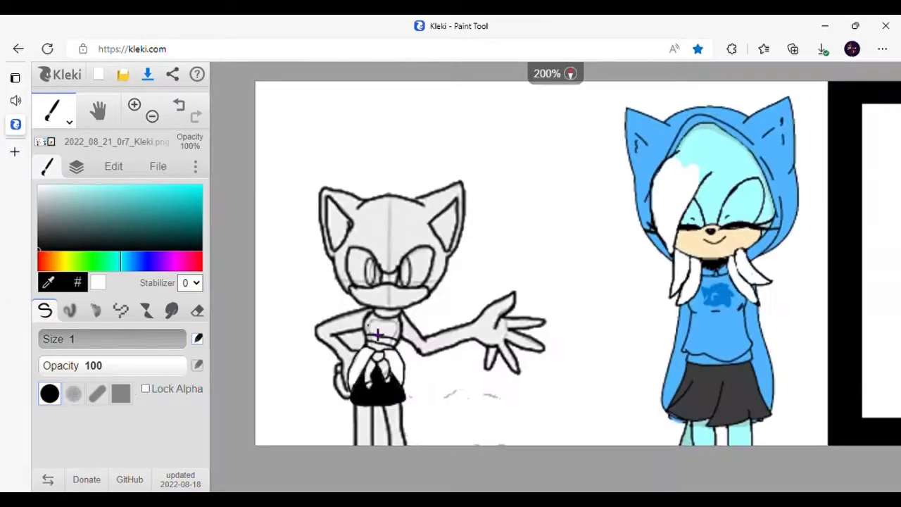
scroll(378, 335, "up", 3)
scroll(422, 331, "down", 3)
Step: Outline long hair strands hanging down behind the arms from both sides of the grey base's head
scroll(338, 247, "up", 3)
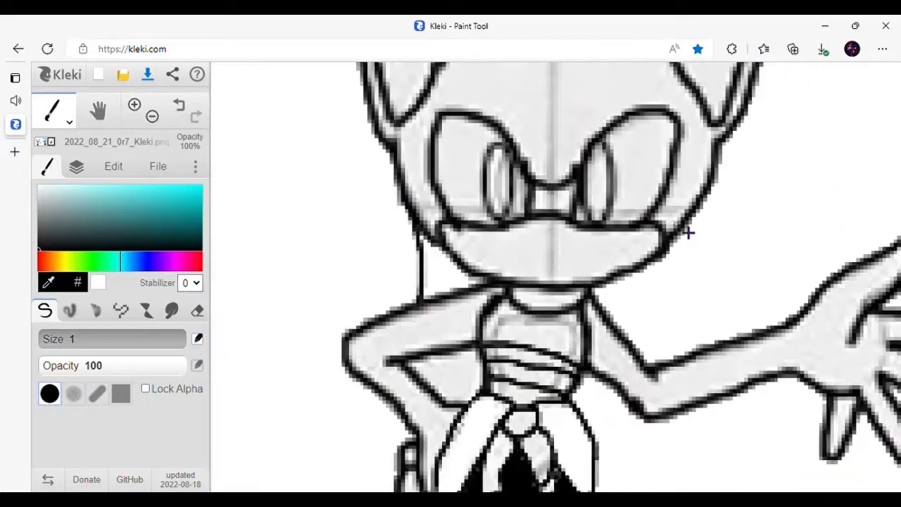
scroll(604, 301, "down", 1)
scroll(577, 238, "up", 1)
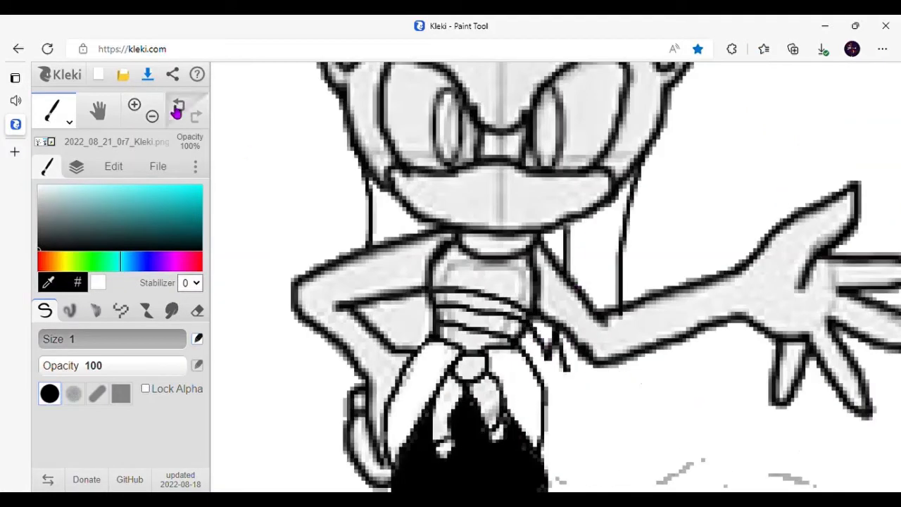
key("minus")
scroll(347, 333, "up", 4)
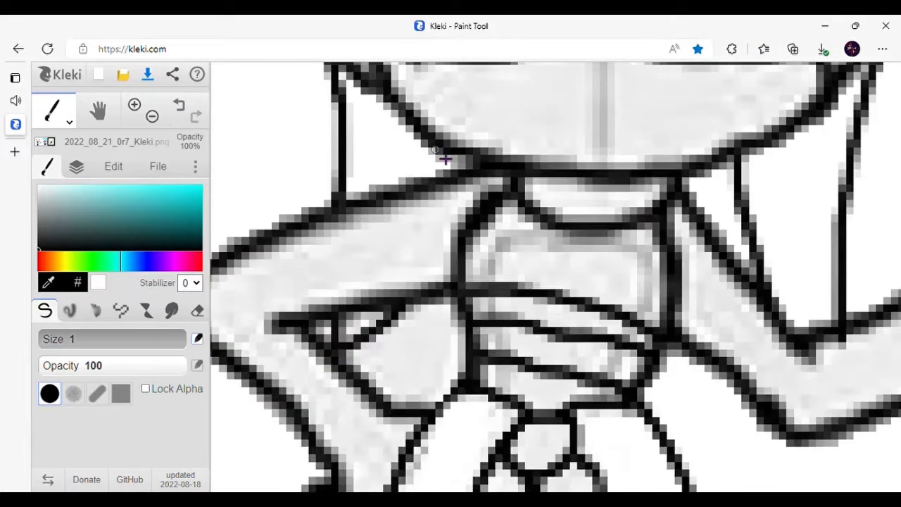
scroll(518, 296, "down", 5)
scroll(537, 273, "up", 5)
Step: Erase the brow line between the grey base's eyes and draw a small black nose and a smile
scroll(607, 175, "down", 4)
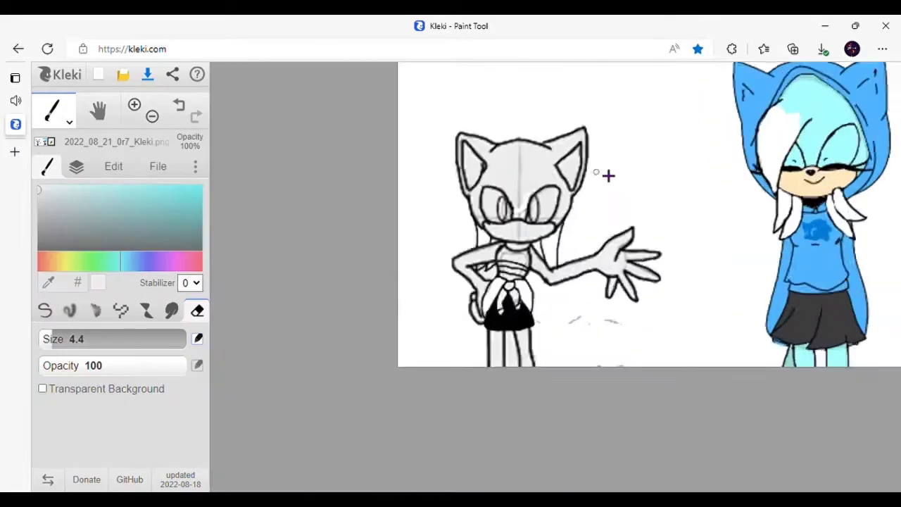
scroll(509, 240, "up", 1)
scroll(509, 240, "up", 4)
scroll(523, 231, "down", 3)
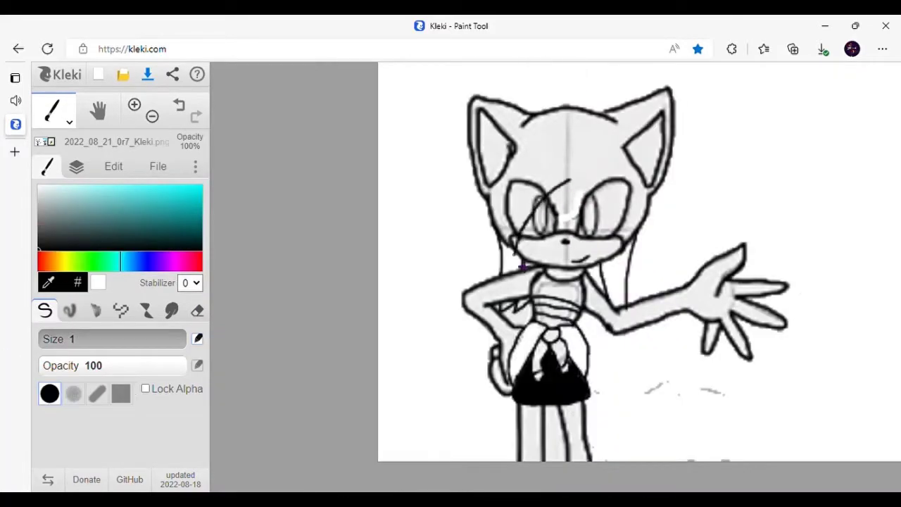
Step: Outline a pointed side fringe sweeping from the forehead over the grey base's left-hand eye, undoing a misplaced stroke
scroll(504, 175, "down", 2)
scroll(556, 179, "up", 4)
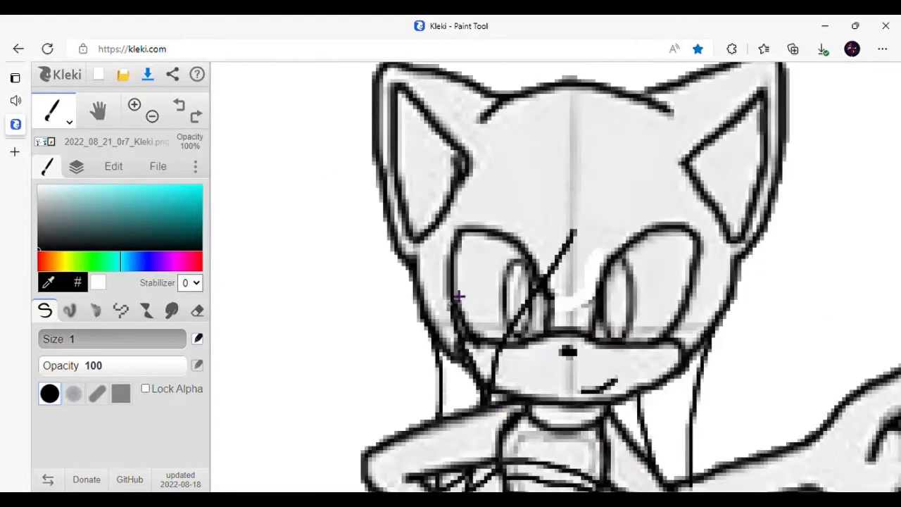
key("ctrl+z")
scroll(459, 296, "down", 4)
scroll(609, 189, "up", 5)
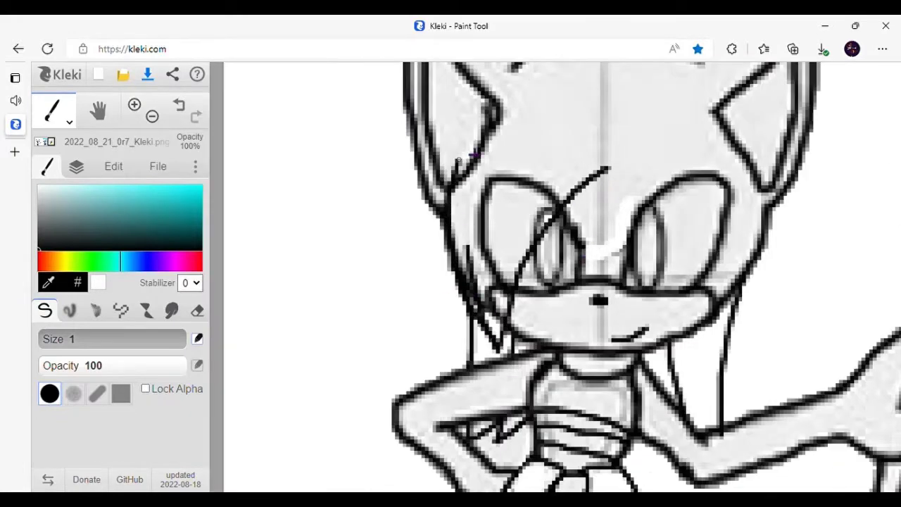
left_click_drag(473, 153, 492, 106)
scroll(577, 75, "down", 4)
scroll(546, 140, "up", 4)
Step: Blend the white fringe of the hooded character softly into the light cyan forehead with the smudge brush
key("e")
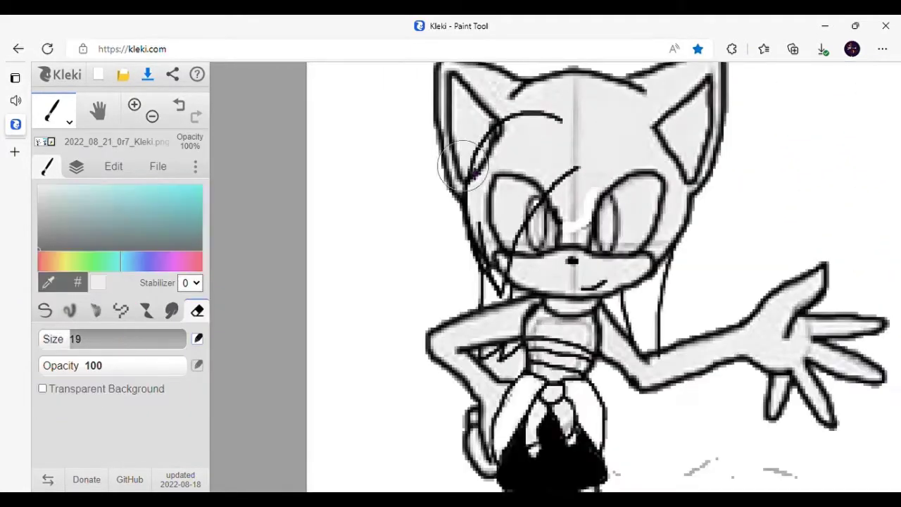
scroll(531, 192, "down", 5)
key("b")
scroll(543, 282, "up", 4)
scroll(615, 134, "up", 2)
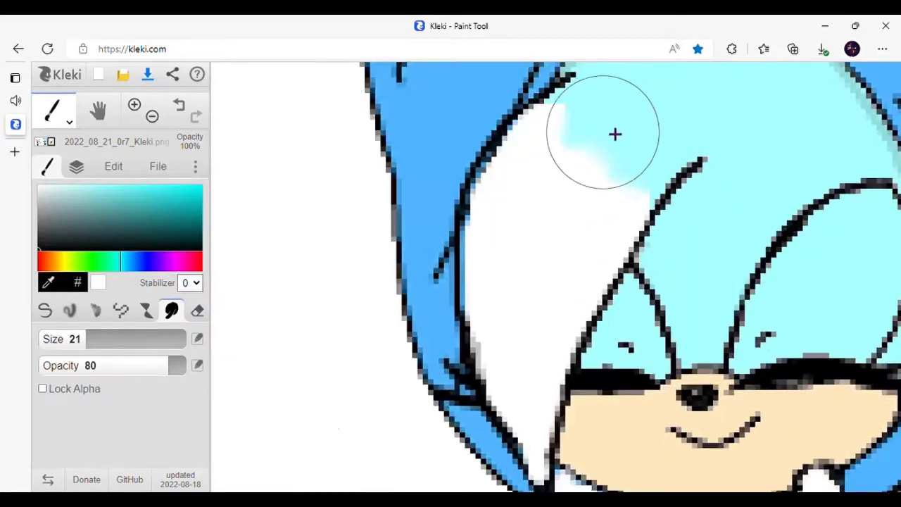
scroll(595, 123, "up", 1)
left_click_drag(624, 181, 623, 157)
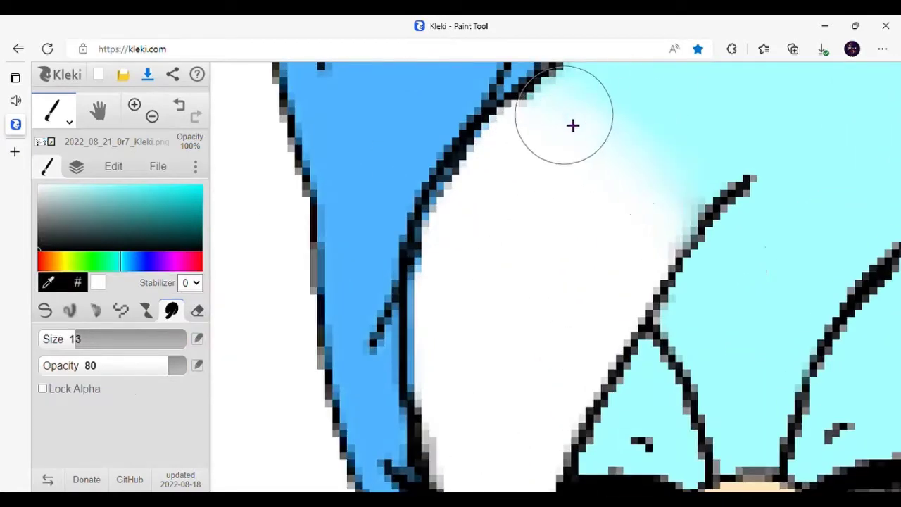
scroll(572, 125, "down", 4)
Step: Erase the ear, eye and shading inside the grey base's fringe to white at eraser size 6.2
scroll(443, 316, "up", 5)
key("e")
left_click_drag(179, 342, 167, 349)
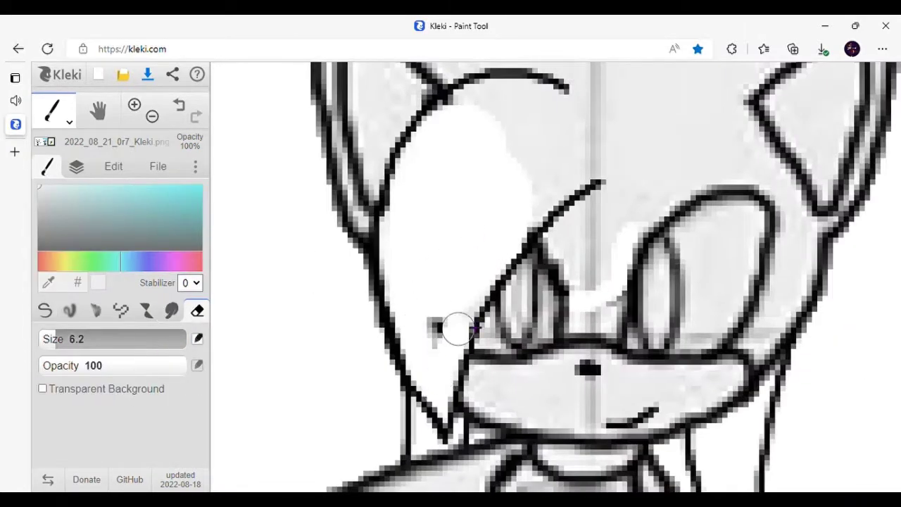
scroll(438, 331, "down", 2)
mouse_move(402, 292)
left_mouse_down()
mouse_move(447, 275)
mouse_move(476, 357)
left_mouse_up()
scroll(477, 357, "down", 4)
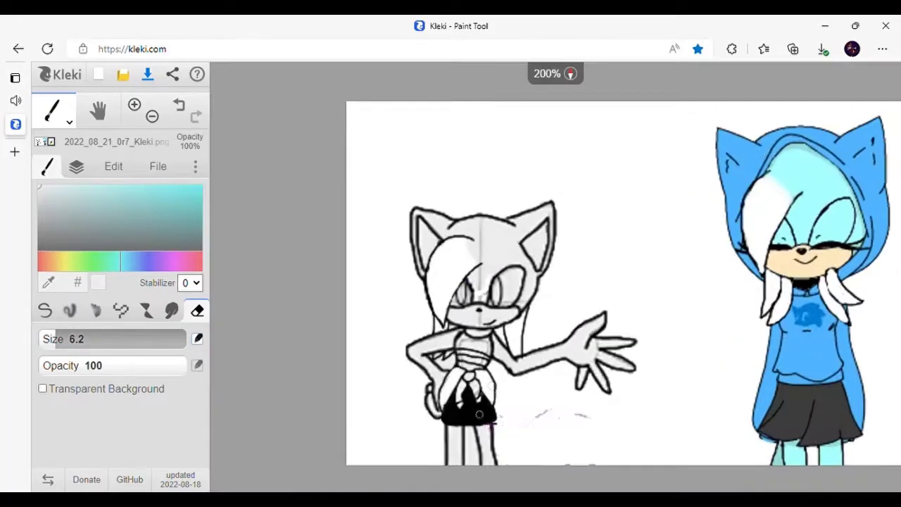
Step: Fill the grey base's neck choker and the torso bands with black
key("g")
scroll(468, 340, "up", 4)
left_click(451, 328)
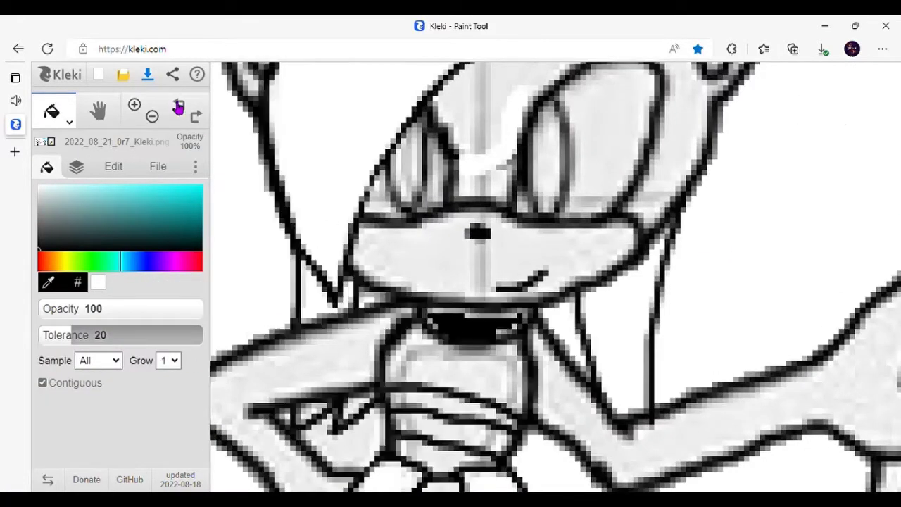
scroll(468, 340, "down", 4)
scroll(468, 340, "up", 4)
scroll(468, 340, "down", 6)
Step: Outline rounded glove cuffs around both of the grey base's wrists in black at brush size 1
key("b")
scroll(603, 275, "up", 4)
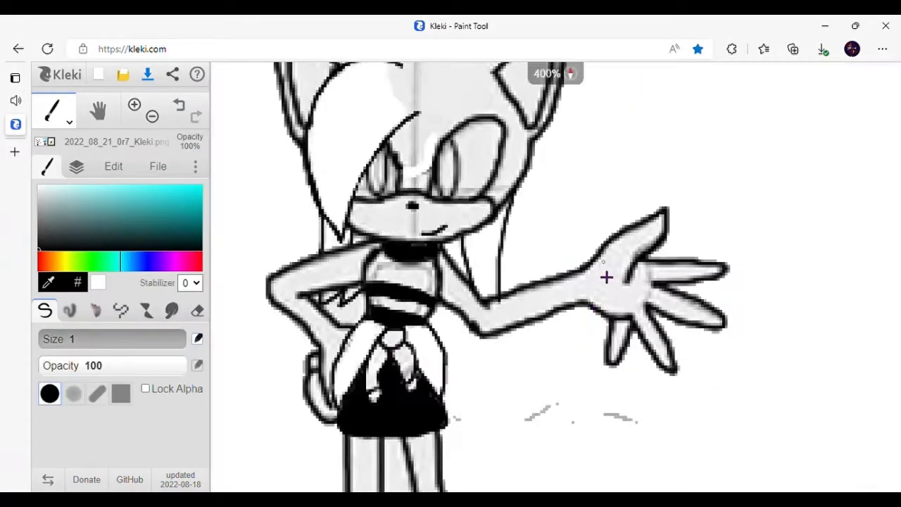
scroll(515, 325, "down", 1)
scroll(515, 325, "up", 4)
scroll(732, 289, "down", 1)
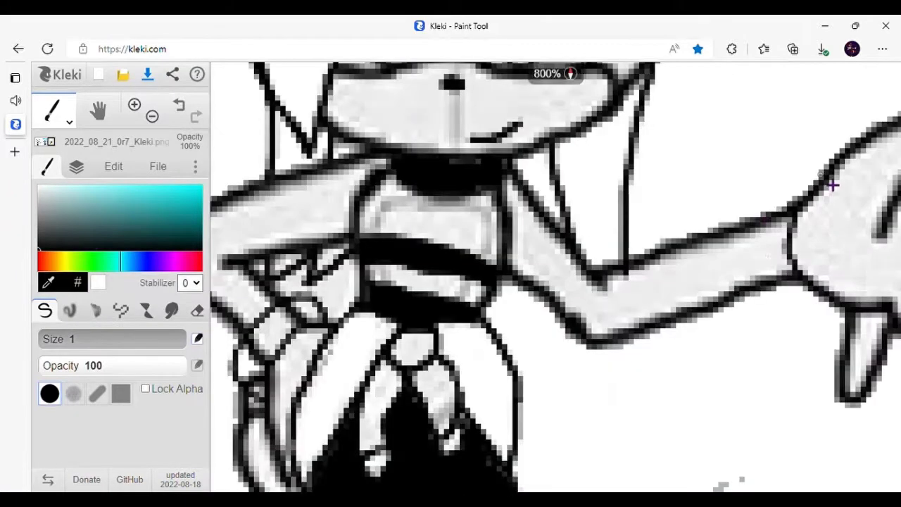
scroll(704, 295, "down", 4)
scroll(527, 195, "up", 2)
Step: Erase the arm lines and grey shading inside both cuffs to white at eraser size 4.3
key("e")
scroll(623, 255, "up", 4)
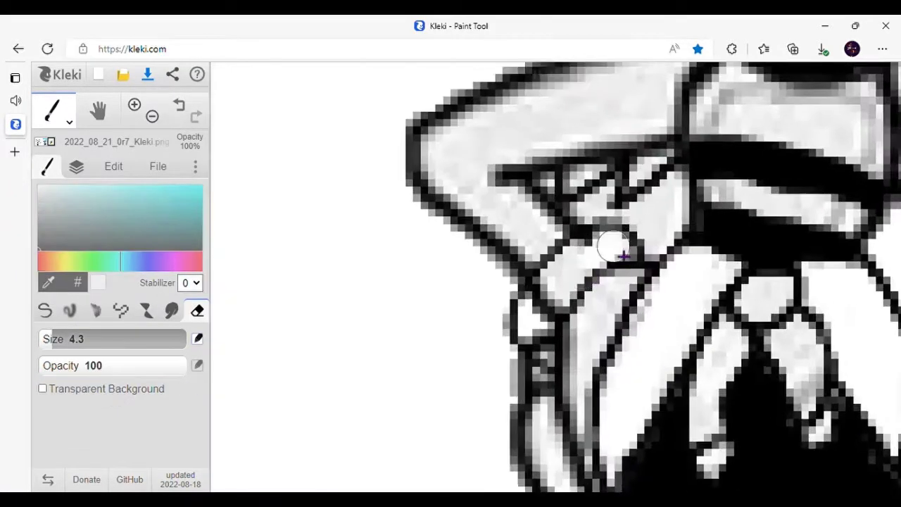
scroll(794, 284, "down", 2)
scroll(779, 346, "up", 1)
scroll(704, 337, "down", 1)
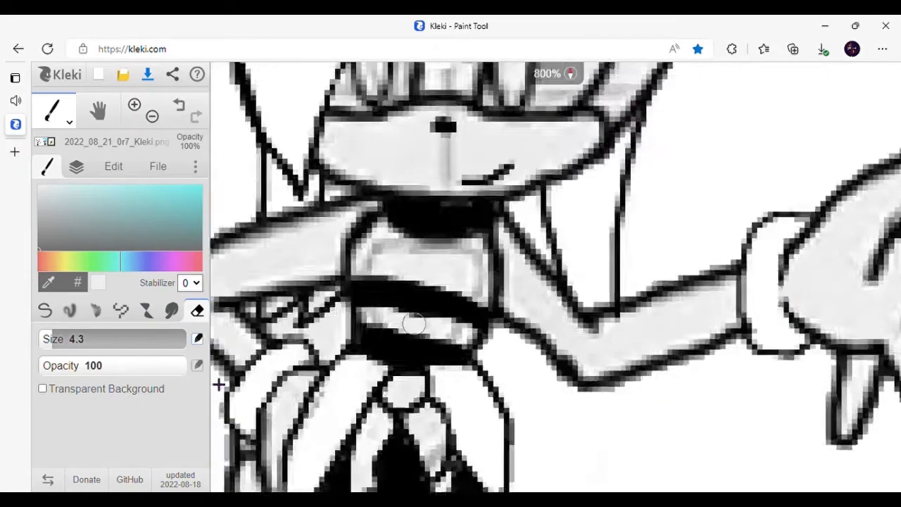
Step: Draw thick black eyelashes at the outer corner of the grey base's visible eye, undoing the first thin strokes
scroll(640, 317, "down", 1)
key("b")
scroll(670, 404, "down", 1)
scroll(517, 173, "up", 2)
scroll(543, 205, "up", 2)
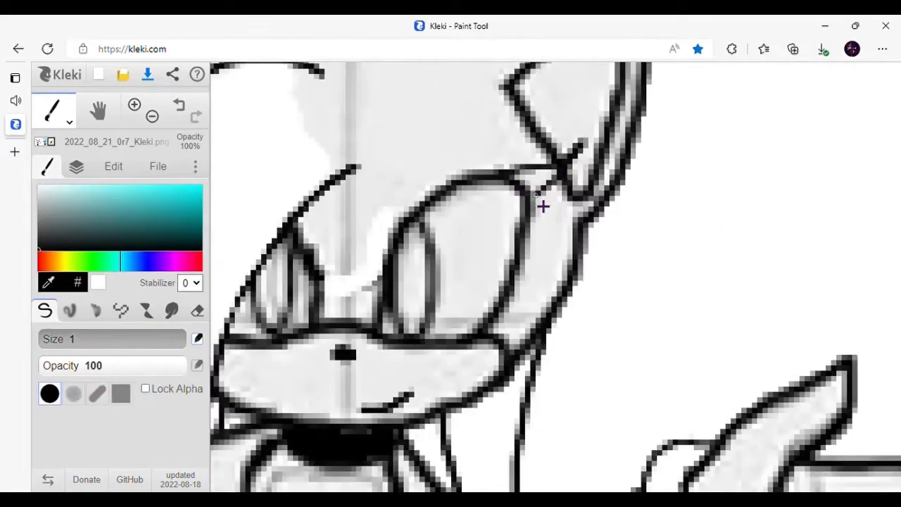
key("ctrl+z")
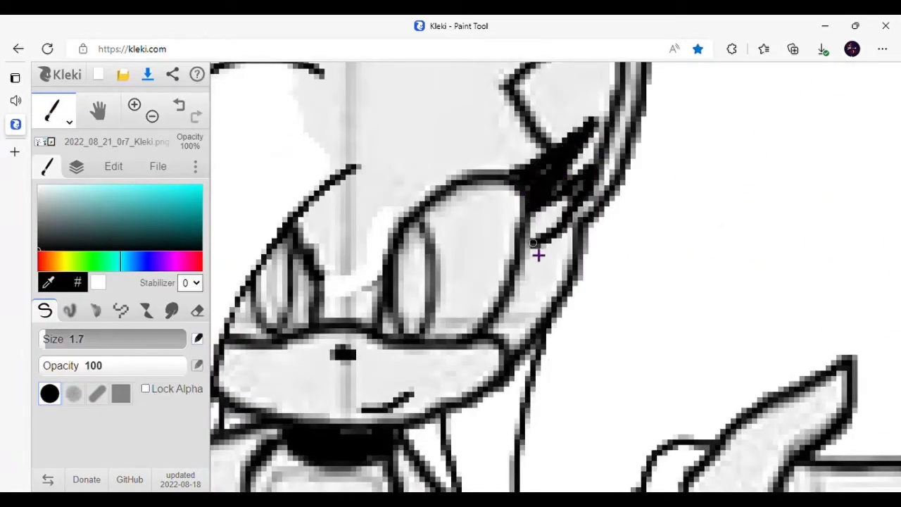
Step: Fill the grey base's head with light cyan, undoing the fill that covers the fringe and keeping the fringe white
scroll(539, 255, "down", 3)
key("g")
scroll(465, 225, "up", 2)
left_click(200, 120)
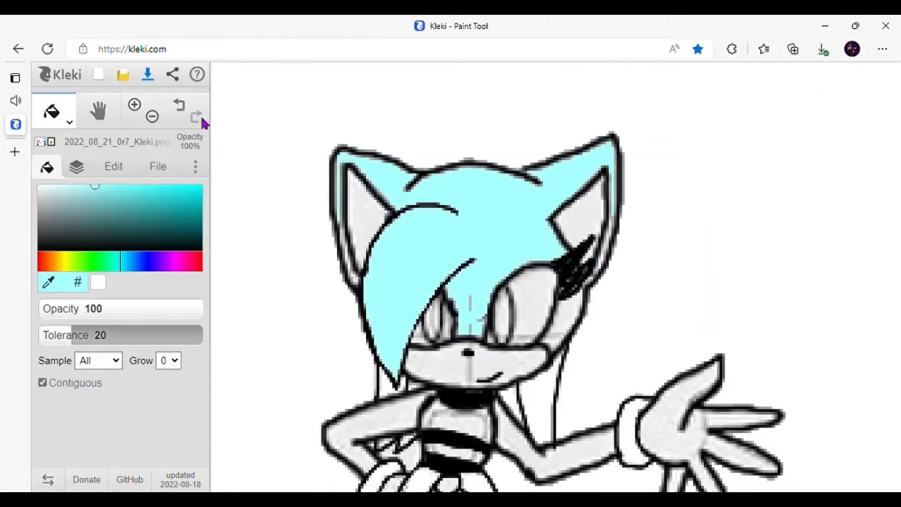
left_click(178, 107)
key("b")
scroll(556, 277, "up", 5)
key("g")
left_click(599, 171)
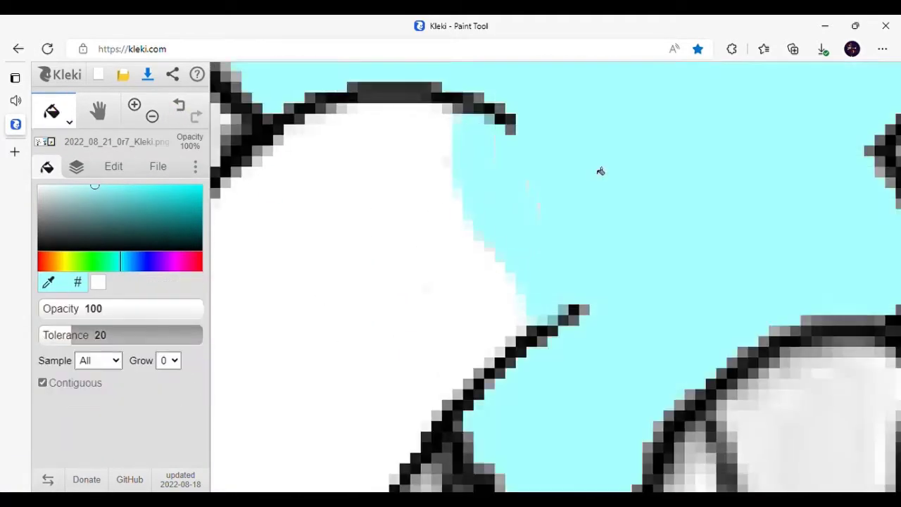
left_click(585, 368)
Step: Fill the remaining gaps along the ear rims and the cheek beside the eye with light cyan
scroll(537, 191, "up", 5)
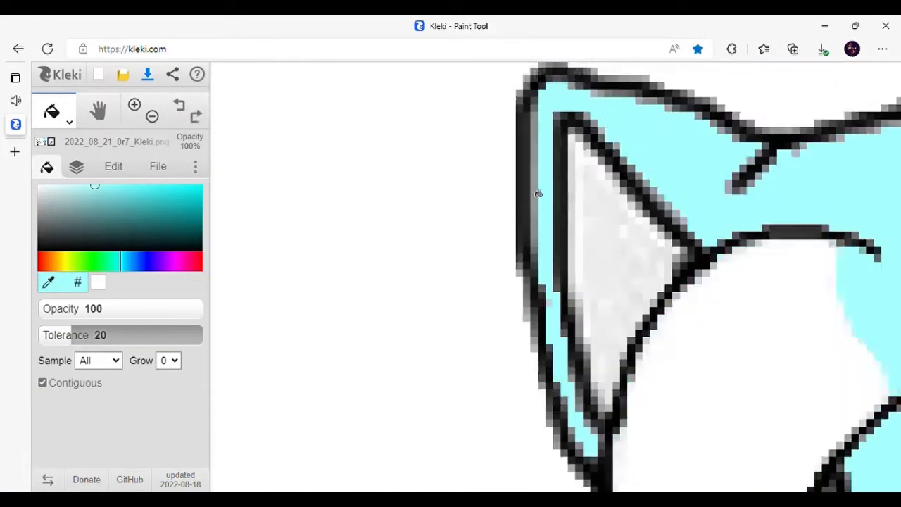
scroll(658, 236, "up", 3)
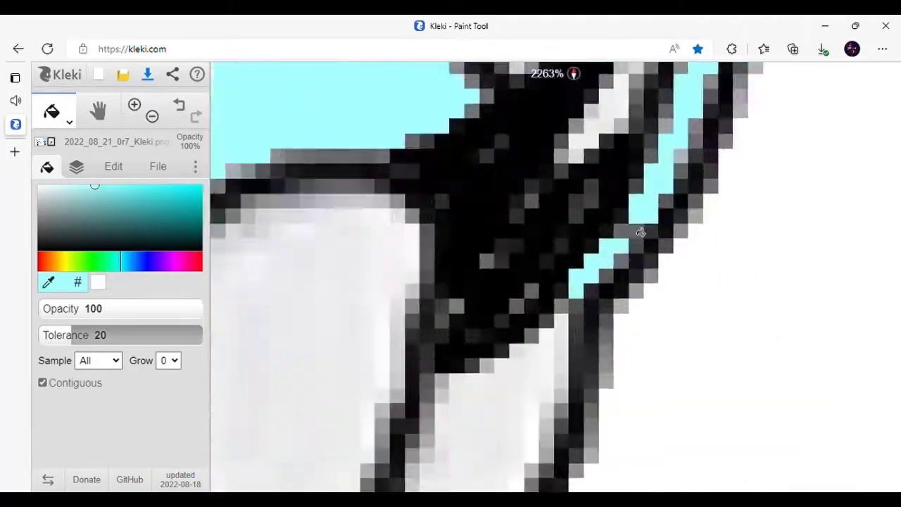
scroll(619, 282, "down", 3)
left_click(607, 302)
Step: Paint over the guide line and leftover patches between the eyes with light cyan at brush size 4
scroll(537, 339, "down", 3)
key("b")
scroll(497, 392, "up", 5)
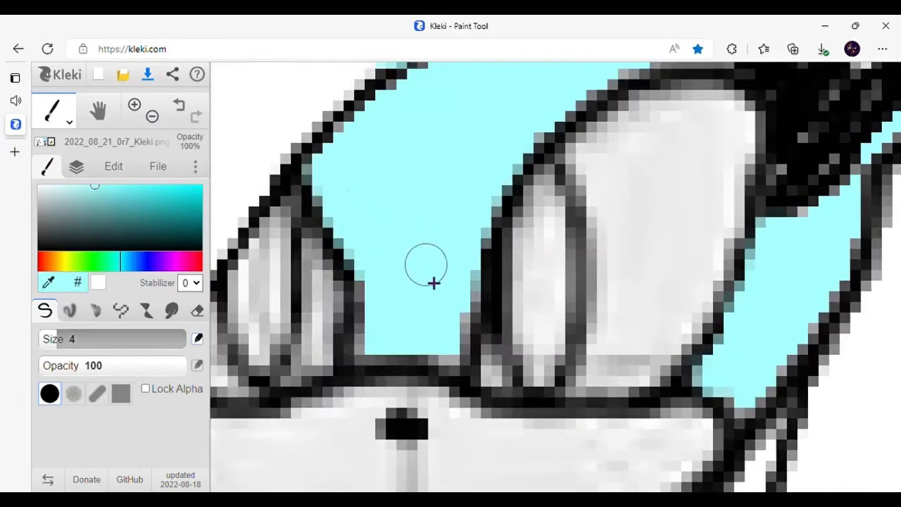
Step: Fill the inner ears of the grey base with the light beige sampled from the reference character
scroll(433, 282, "down", 10)
key("g")
left_click(80, 185)
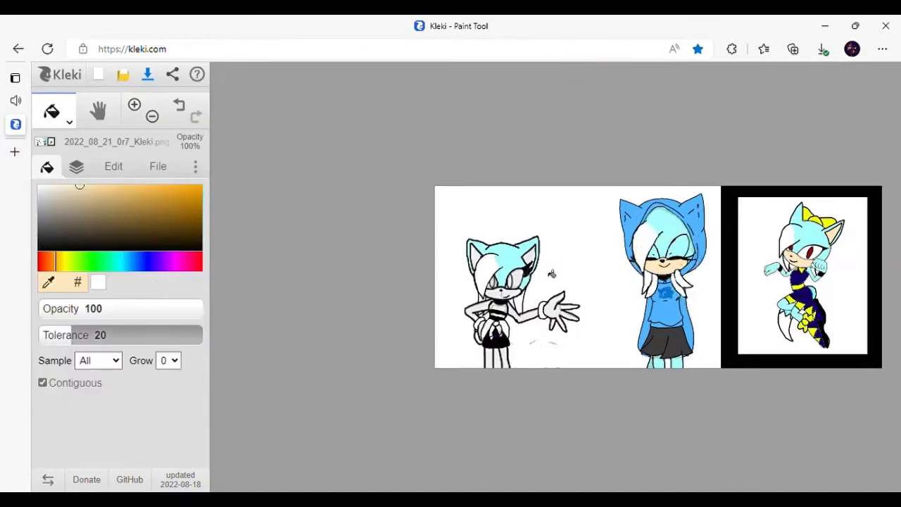
scroll(492, 246, "up", 8)
scroll(492, 247, "down", 4)
Step: Fill the top's light stripes and both wristbands with bright yellow, including the small leftover patches
scroll(493, 247, "down", 1)
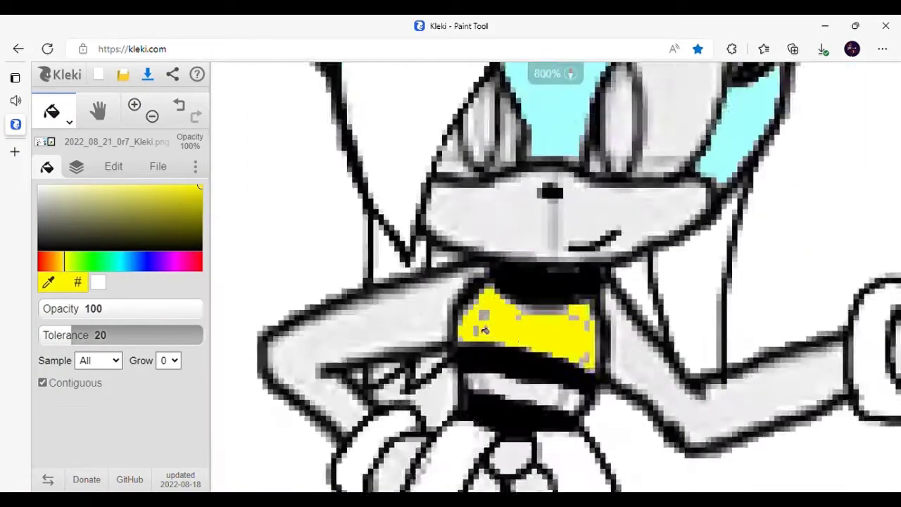
scroll(564, 331, "up", 4)
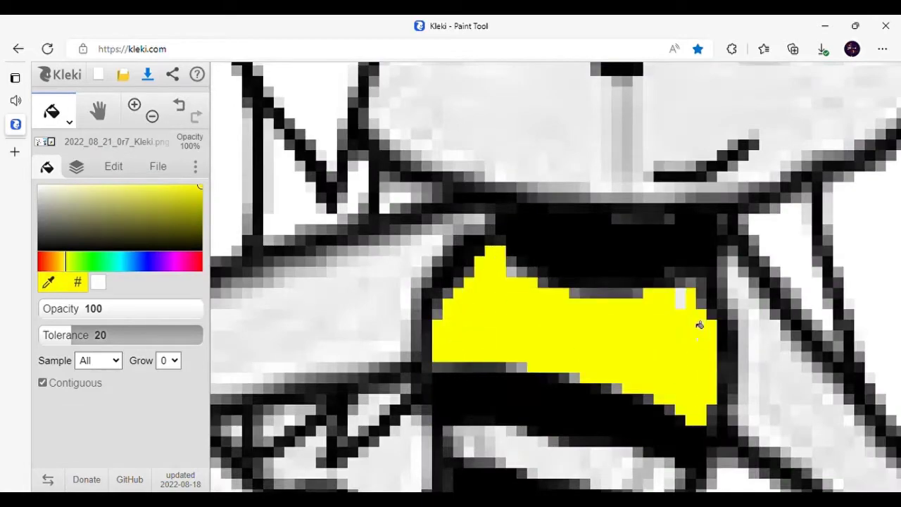
scroll(704, 331, "up", 2)
left_click(716, 346)
scroll(566, 200, "down", 5)
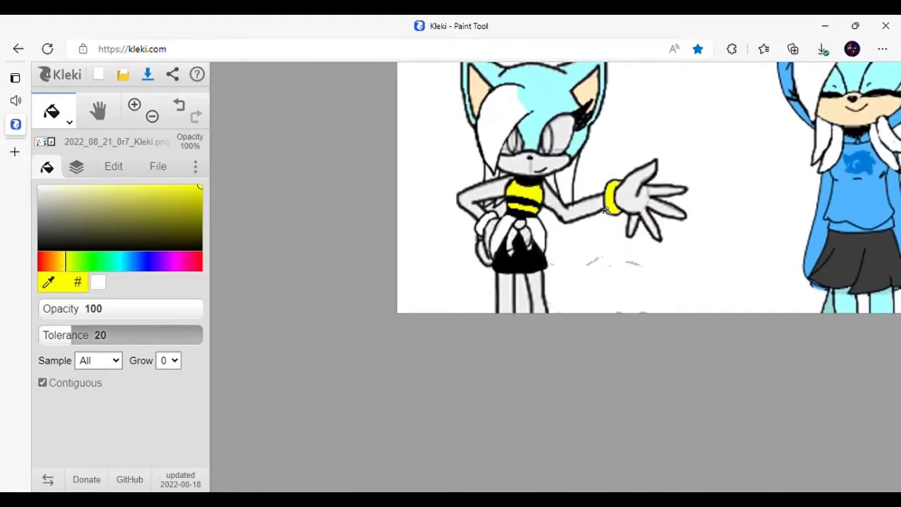
scroll(567, 200, "up", 1)
Step: Fill the cloth tied around the waist, including its knot and hanging ends, with light blue
scroll(566, 200, "down", 1)
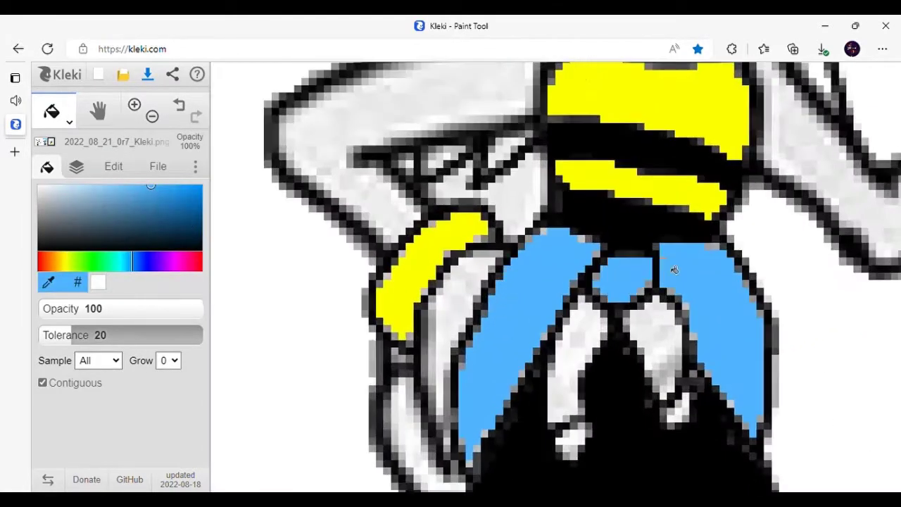
scroll(608, 440, "down", 5)
scroll(511, 437, "up", 2)
Step: Fill the fingers and remaining gaps of the hand resting on the hip with white
left_click(511, 437)
scroll(512, 437, "up", 3)
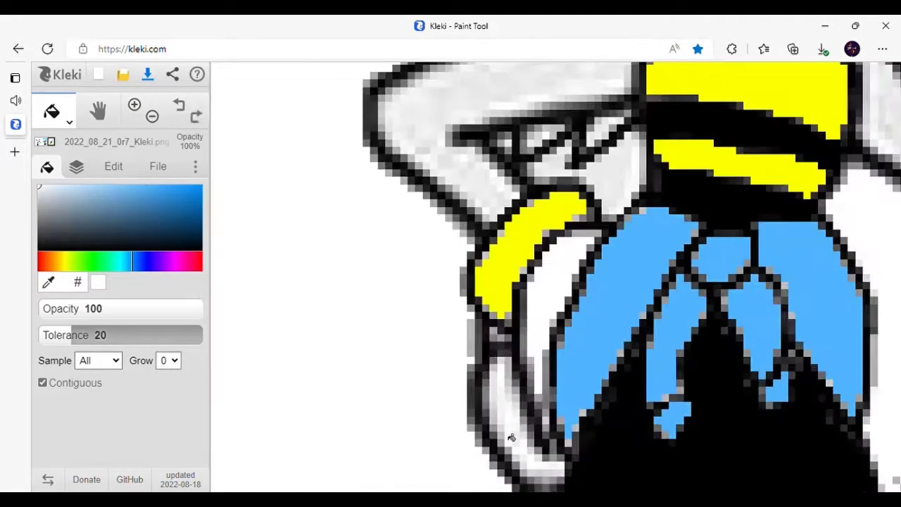
left_click(509, 384)
scroll(508, 383, "down", 3)
scroll(560, 409, "up", 4)
left_click(559, 409)
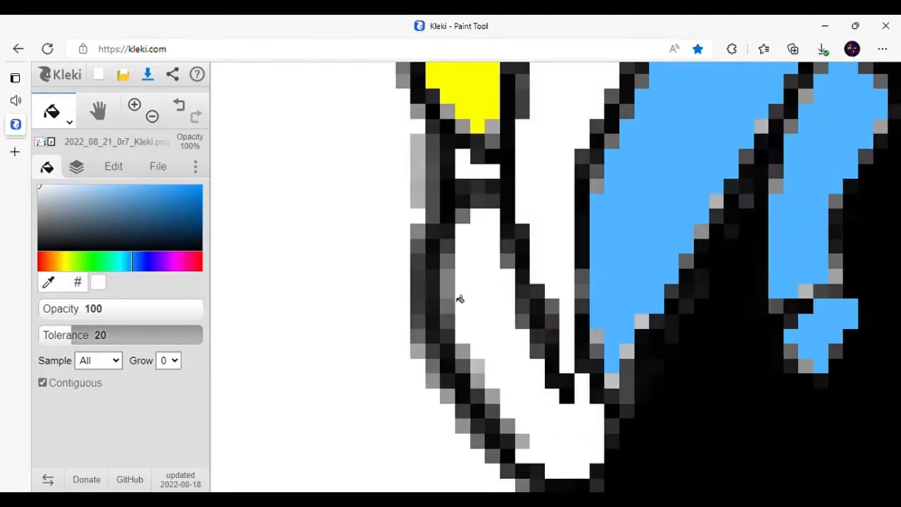
left_click(460, 299)
Step: Fill the palm and all fingers of the outstretched hand with white
scroll(460, 299, "down", 4)
scroll(746, 145, "up", 4)
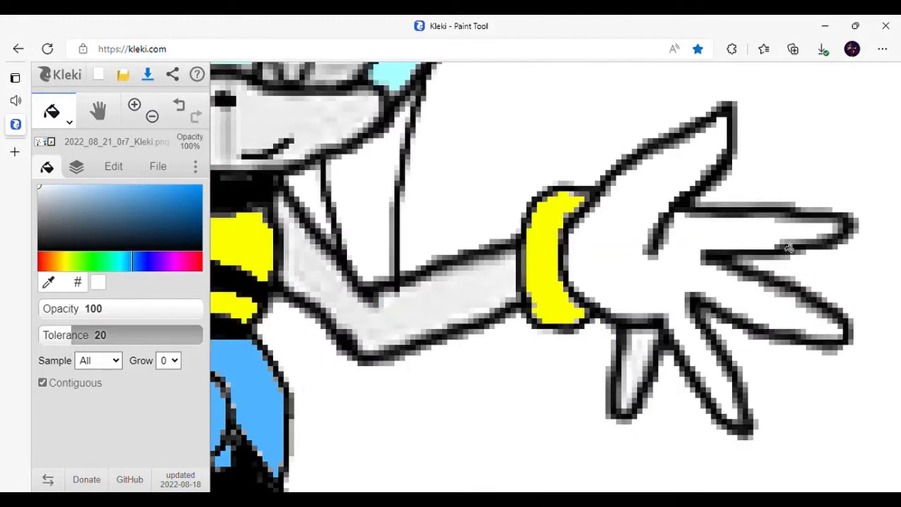
scroll(715, 418, "up", 2)
left_click(629, 310)
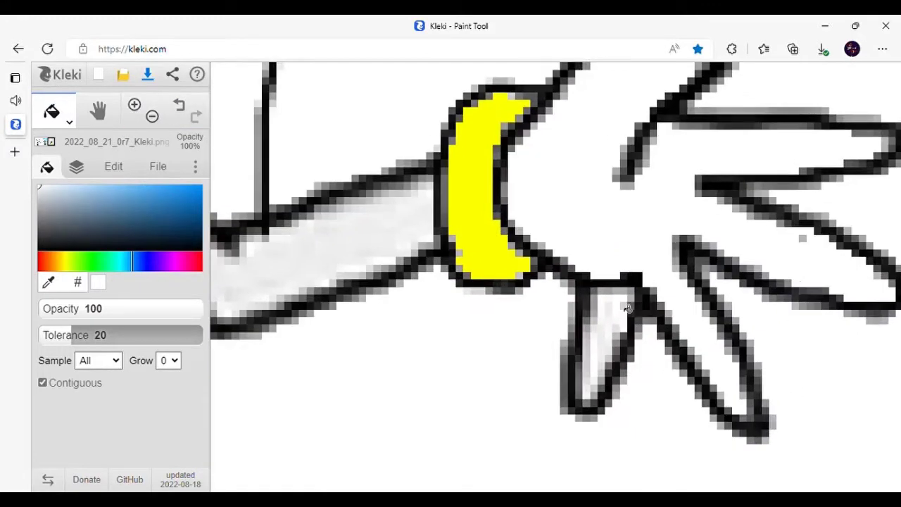
Step: Fill both arms and the legs below the skirt with the head's light cyan
scroll(748, 266, "down", 4)
left_click(540, 240, "alt")
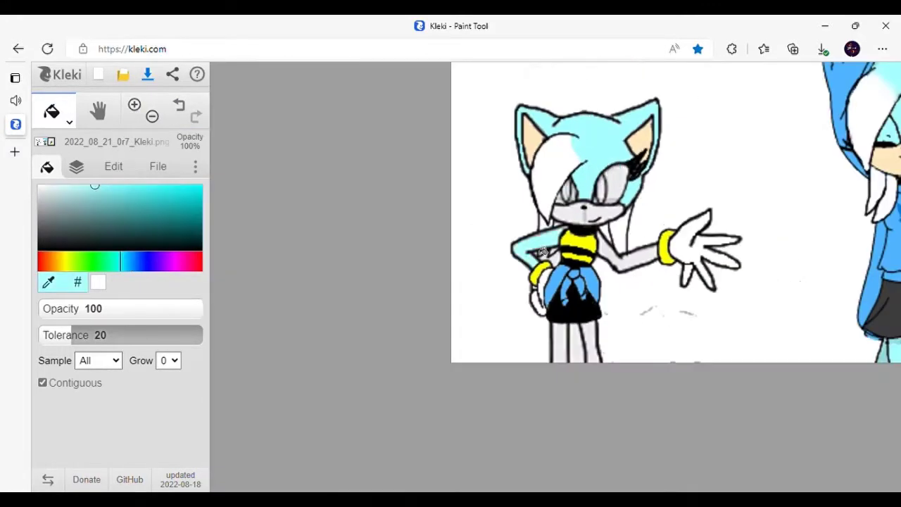
scroll(541, 240, "up", 4)
scroll(493, 302, "down", 4)
scroll(474, 320, "up", 4)
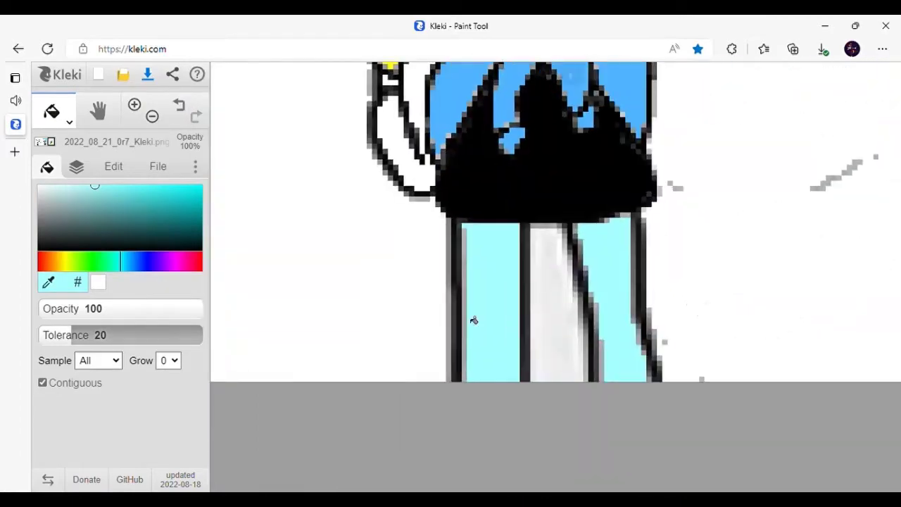
scroll(639, 342, "down", 4)
Step: Fill the grey areas around the irises of both eyes with white
scroll(687, 152, "up", 4)
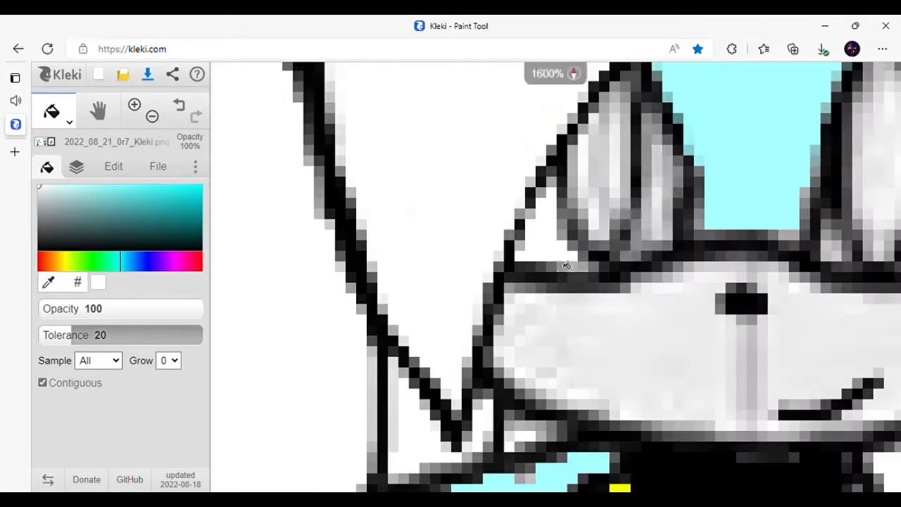
scroll(686, 153, "down", 2)
scroll(687, 153, "up", 3)
scroll(507, 191, "down", 7)
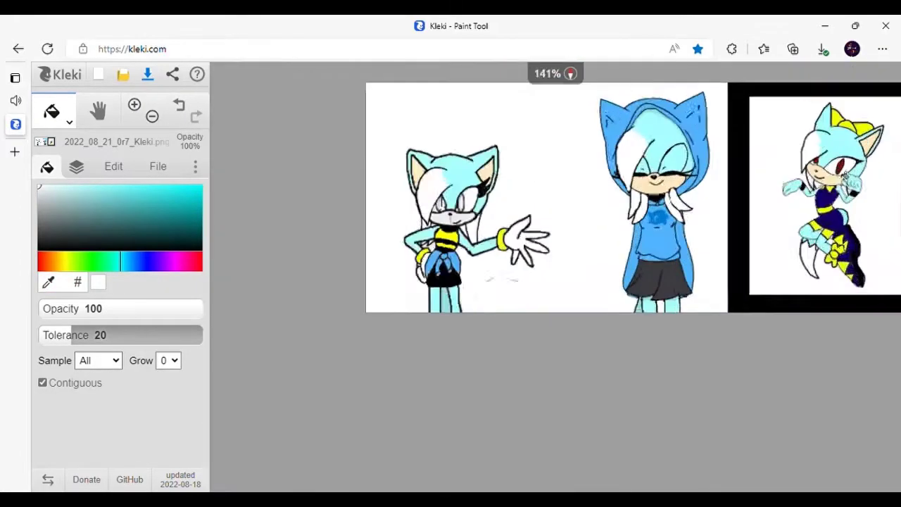
Step: Colour both irises dark red as on the reference character, painting over leftover patches at brush size 4
left_click(795, 151, "alt")
scroll(432, 200, "up", 4)
left_click(432, 200)
scroll(431, 199, "up", 2)
key("b")
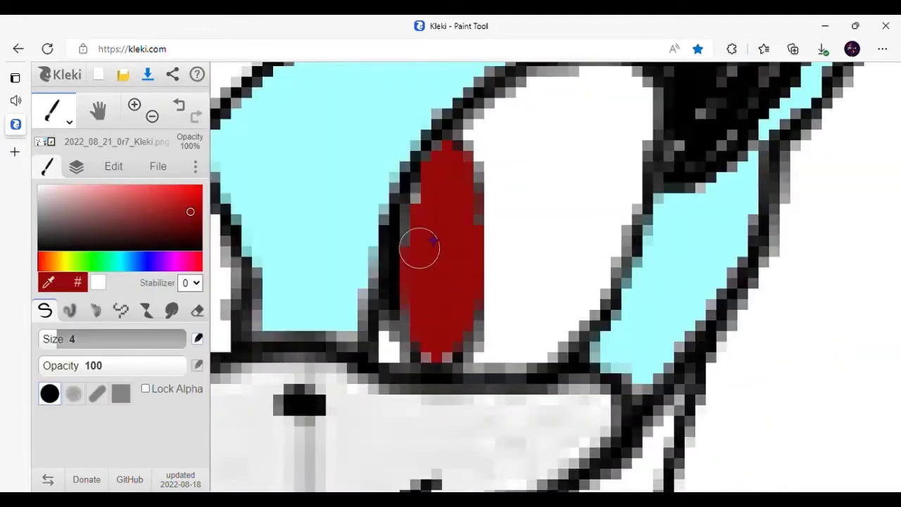
scroll(452, 294, "down", 2)
Step: Fill the muzzle with the inner ears' light beige, covering the leftover grey patches and guide line
scroll(436, 352, "down", 5)
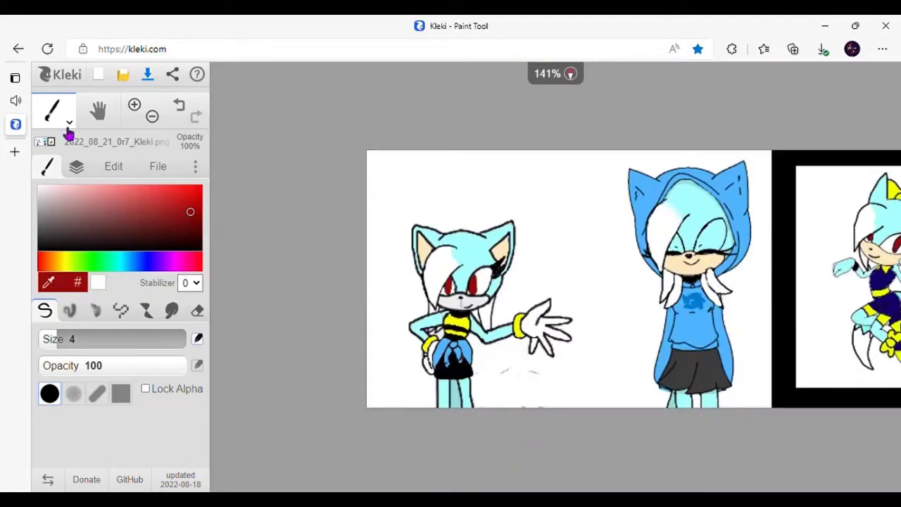
left_click(439, 257, "alt")
key("g")
scroll(439, 257, "up", 8)
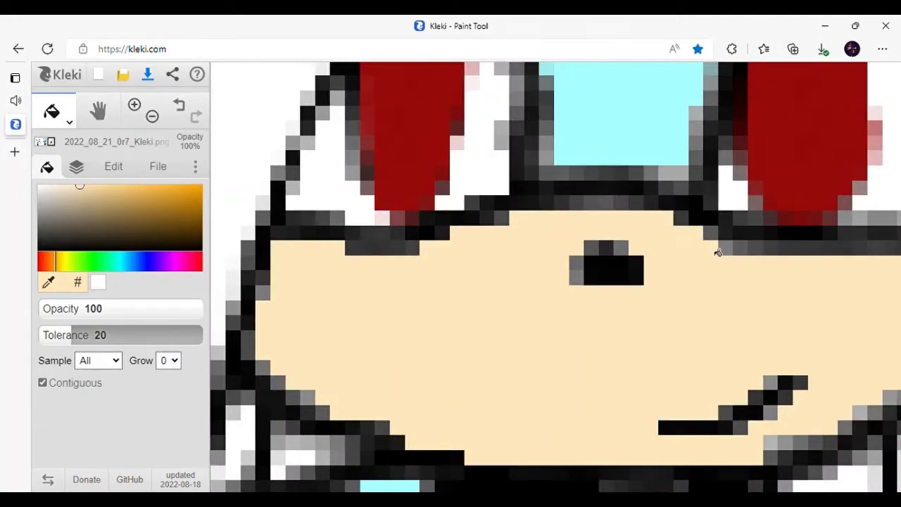
scroll(717, 252, "down", 7)
scroll(322, 188, "down", 1)
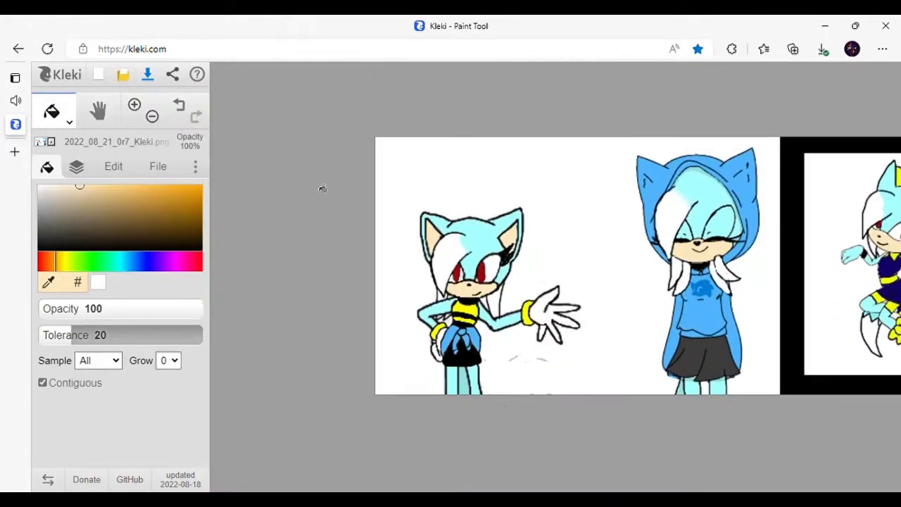
Step: Smudge the border between the white fringe and the cyan head at size 11 and 80 opacity
key("b")
scroll(462, 260, "up", 7)
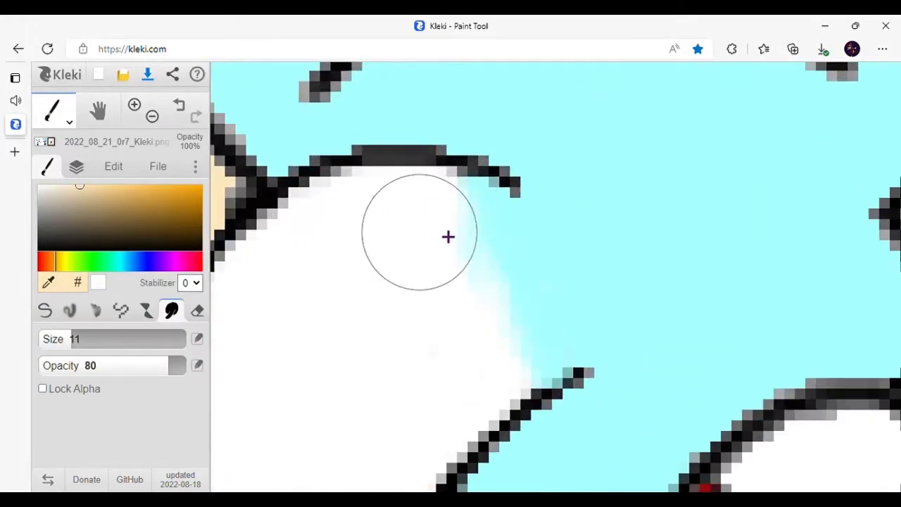
left_click_drag(449, 237, 495, 292)
scroll(509, 340, "down", 4)
scroll(525, 260, "up", 4)
scroll(478, 337, "down", 7)
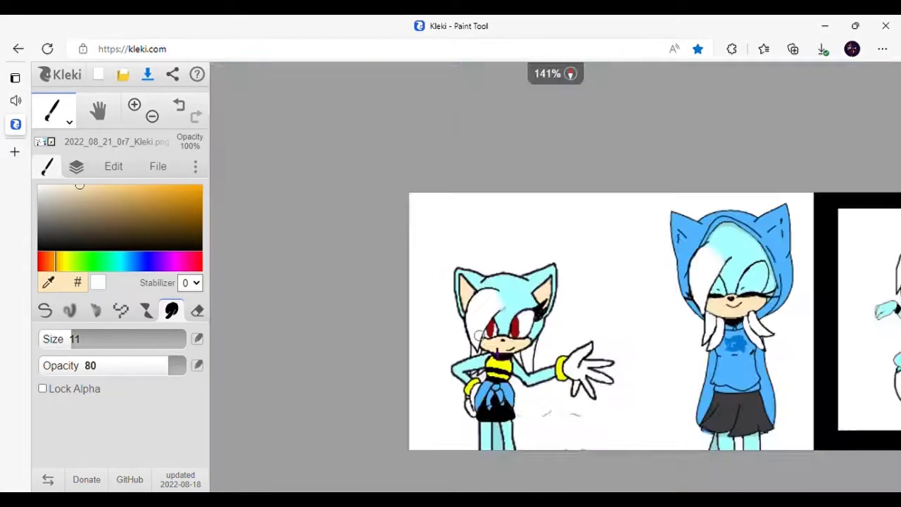
scroll(480, 336, "up", 8)
scroll(531, 244, "down", 3)
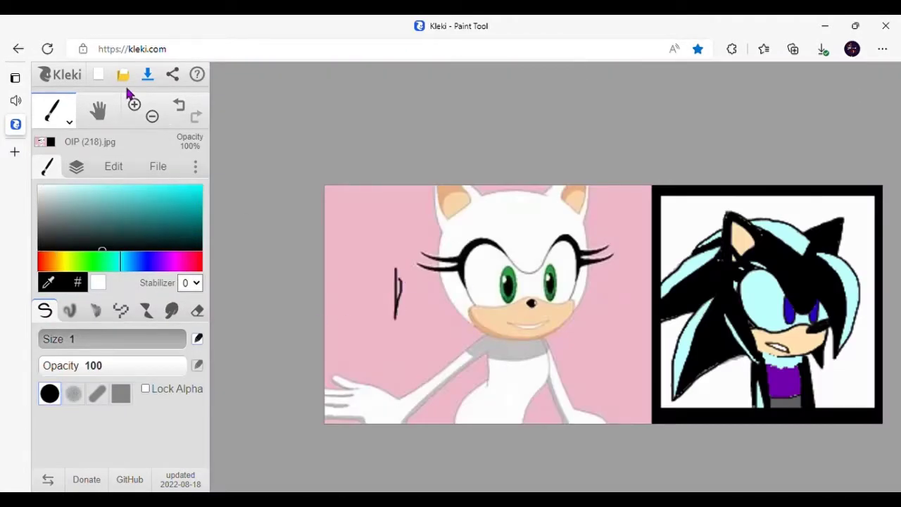
Step: Draw jagged black hair locks beside both cheeks of the white base at brush size 1, undoing the first stray strokes
key("ctrl+z")
scroll(455, 211, "up", 5)
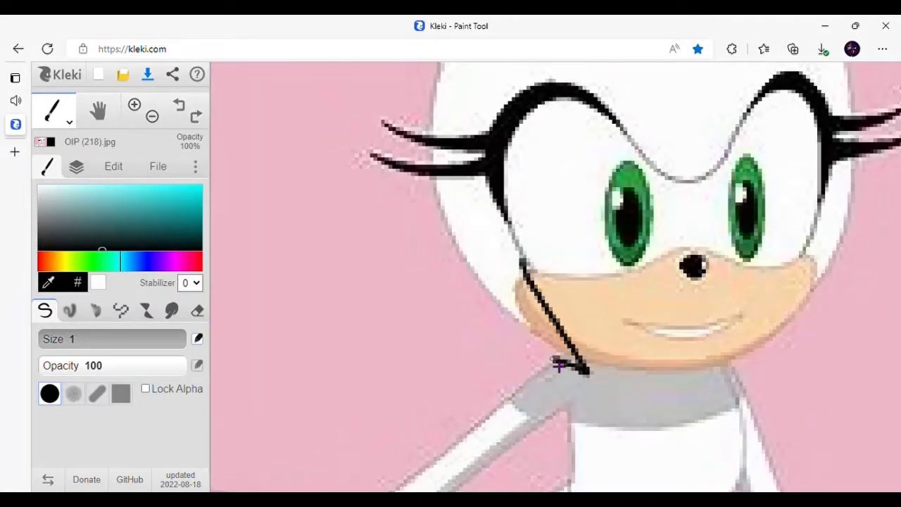
key("ctrl+z")
scroll(558, 365, "down", 4)
scroll(259, 220, "up", 4)
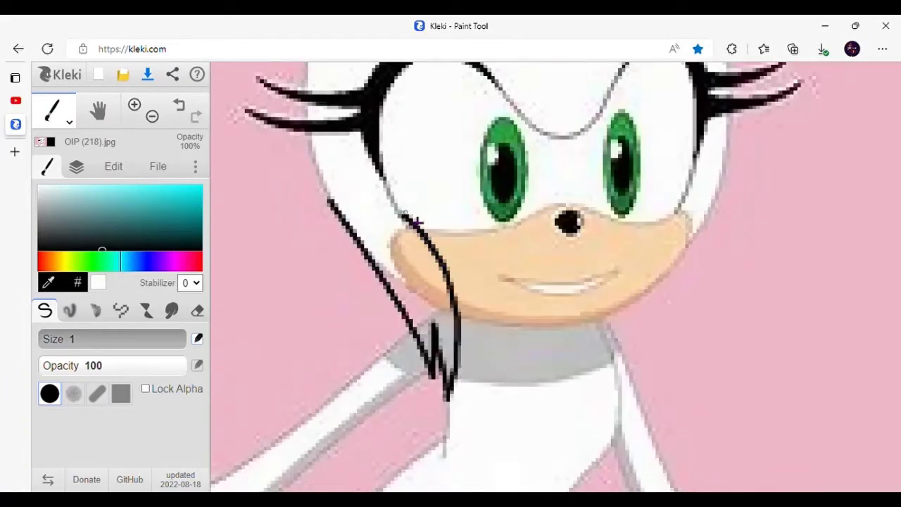
scroll(416, 222, "down", 1)
scroll(676, 176, "up", 1)
scroll(485, 320, "down", 2)
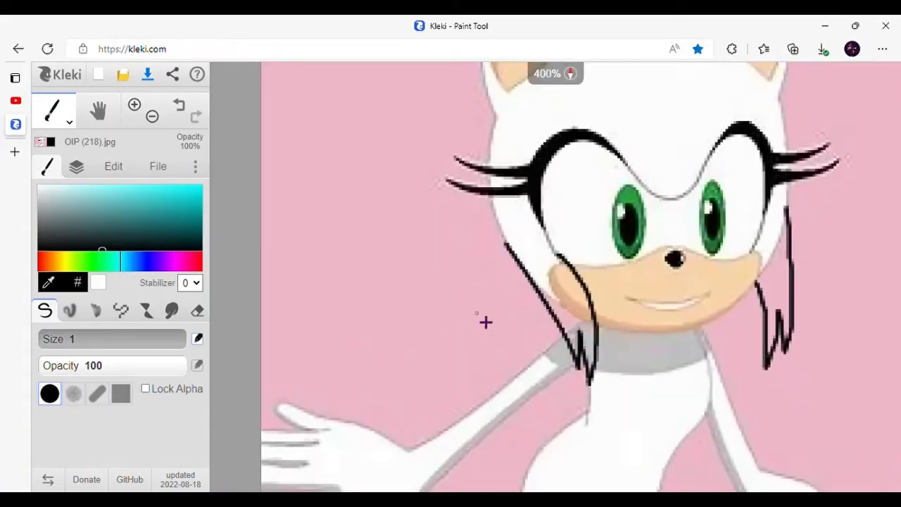
scroll(483, 292, "up", 1)
scroll(552, 176, "down", 1)
scroll(556, 294, "down", 4)
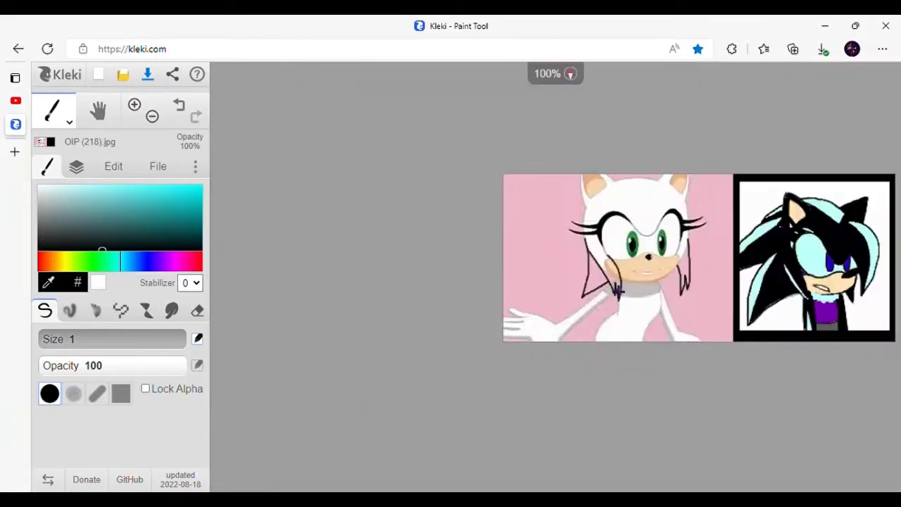
Step: Draw a curved hair line above the head between the ears and a pointed hair spike behind the ear opposite the reference
scroll(471, 168, "up", 6)
scroll(459, 141, "down", 1)
scroll(386, 284, "up", 1)
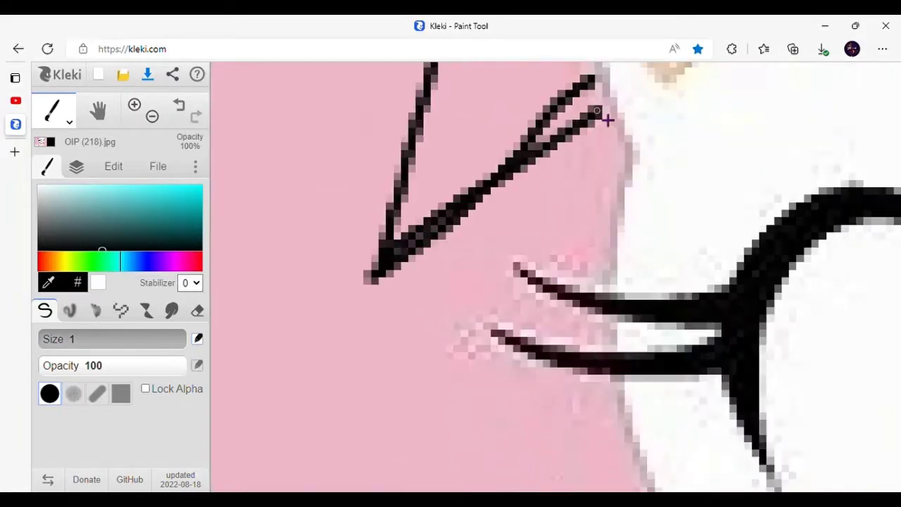
scroll(607, 121, "down", 3)
scroll(552, 215, "up", 2)
scroll(389, 394, "down", 3)
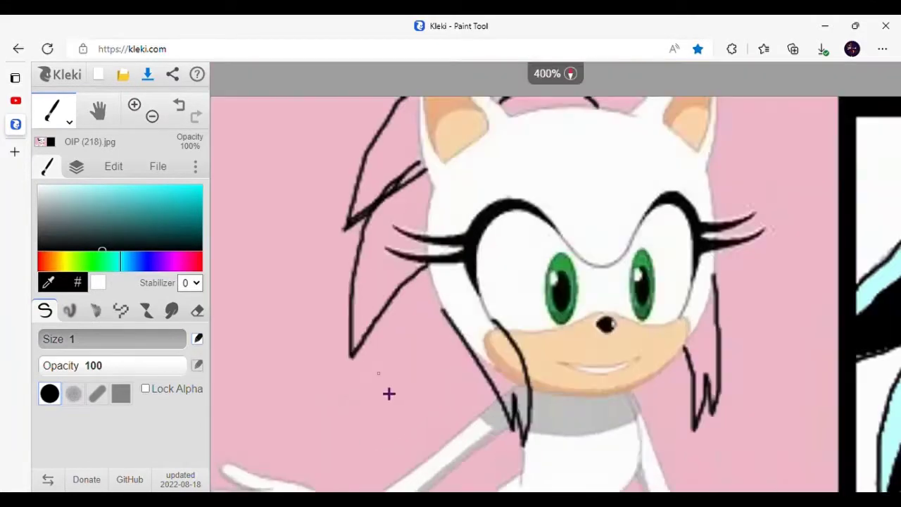
scroll(388, 346, "up", 1)
left_click_drag(378, 206, 365, 337)
left_click(185, 106)
left_click(186, 107)
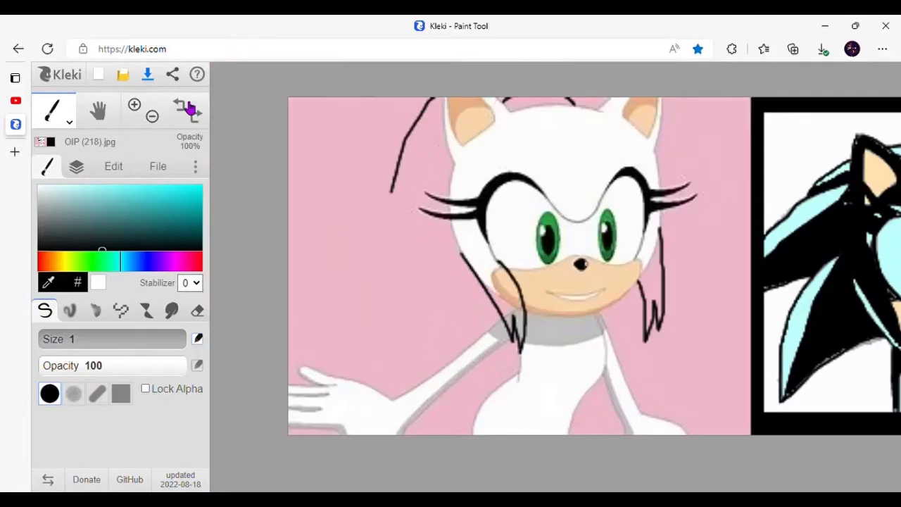
Step: Draw two overlapping pointed hair spikes behind the ear and eyelashes, undoing the misplaced extra outline
scroll(449, 341, "up", 2)
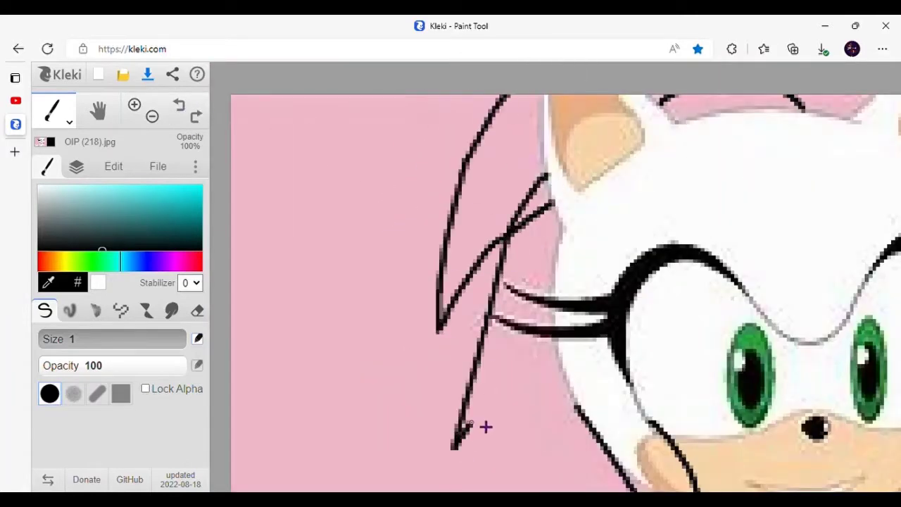
scroll(495, 465, "up", 1)
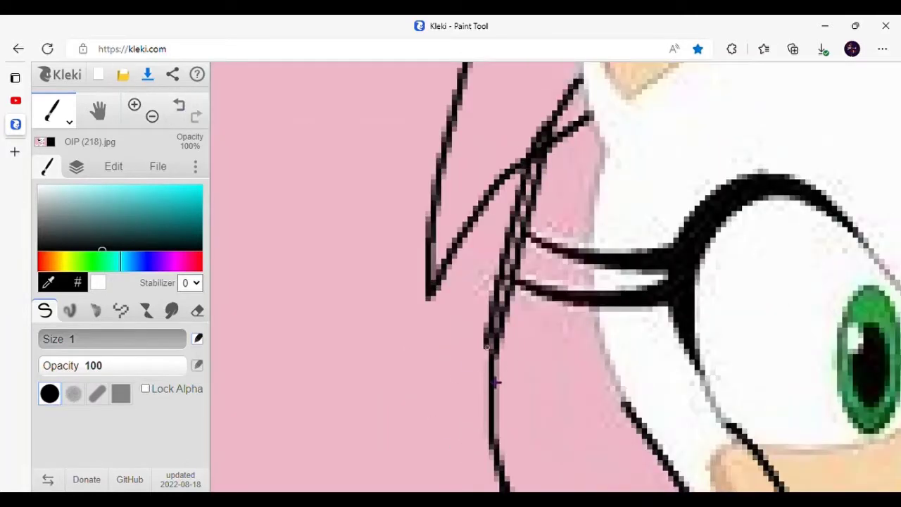
scroll(455, 349, "down", 3)
left_click(171, 105)
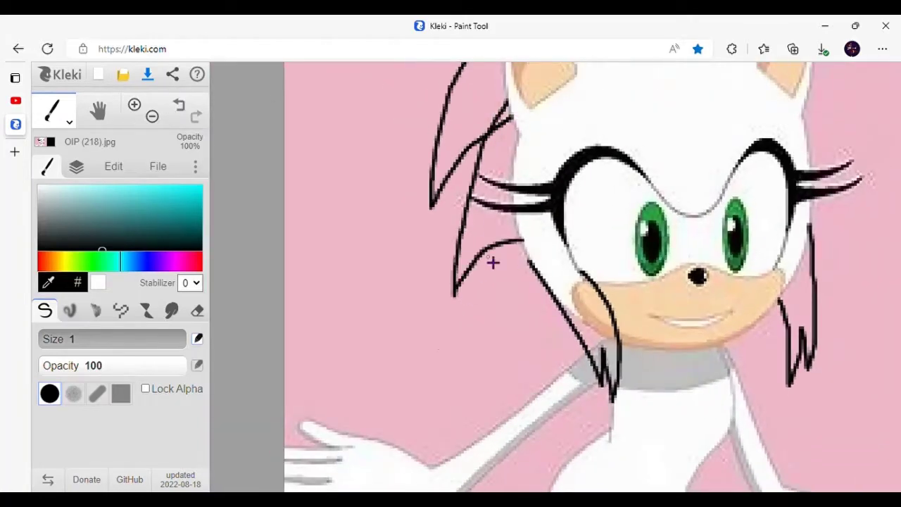
Step: Draw a third pointed hair spike below the other two, ending at the cheek beside the jagged lock
scroll(493, 263, "down", 2)
scroll(569, 287, "up", 2)
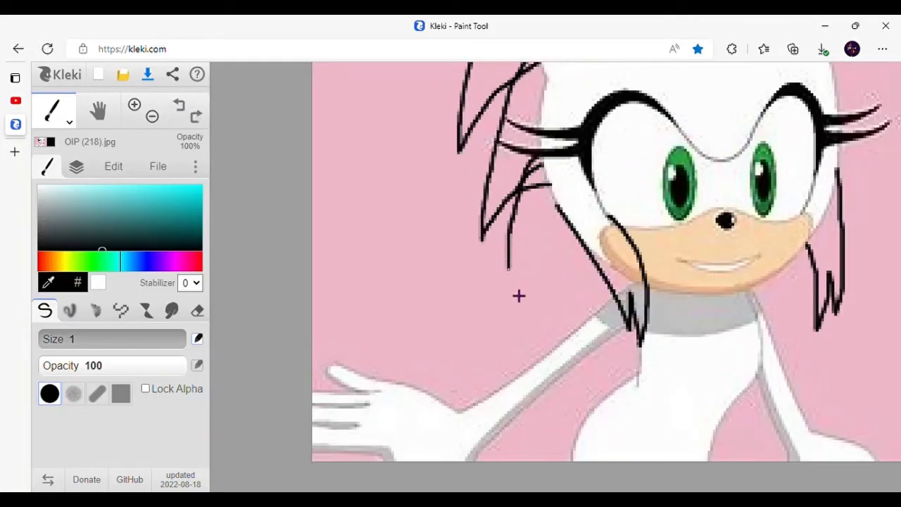
scroll(518, 296, "up", 2)
scroll(563, 246, "down", 2)
scroll(563, 247, "down", 3)
Step: Erase the overlapping lines where the lower spikes meet below the eyelashes and redraw the spike edge in black
key("e")
scroll(653, 182, "up", 6)
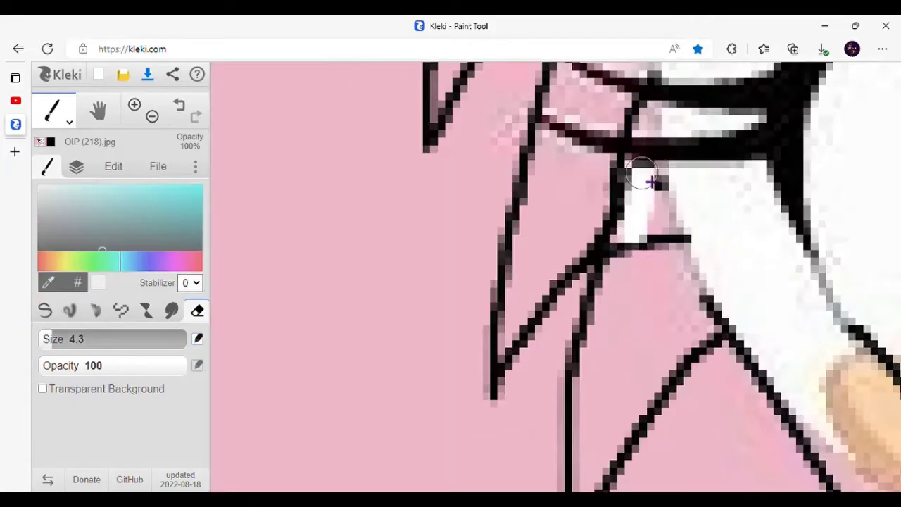
key("b")
left_click_drag(604, 204, 571, 352)
left_click_drag(582, 214, 613, 156)
key("e")
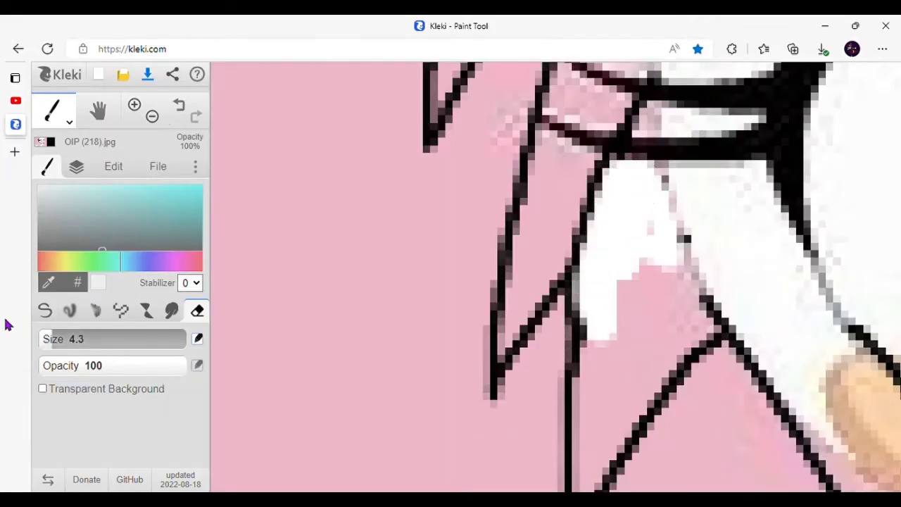
key("b")
Step: Outline the side of the head beside the eyelashes and the outer edges of both ears in black
left_click_drag(707, 292, 677, 181)
scroll(654, 175, "down", 2)
scroll(661, 211, "up", 2)
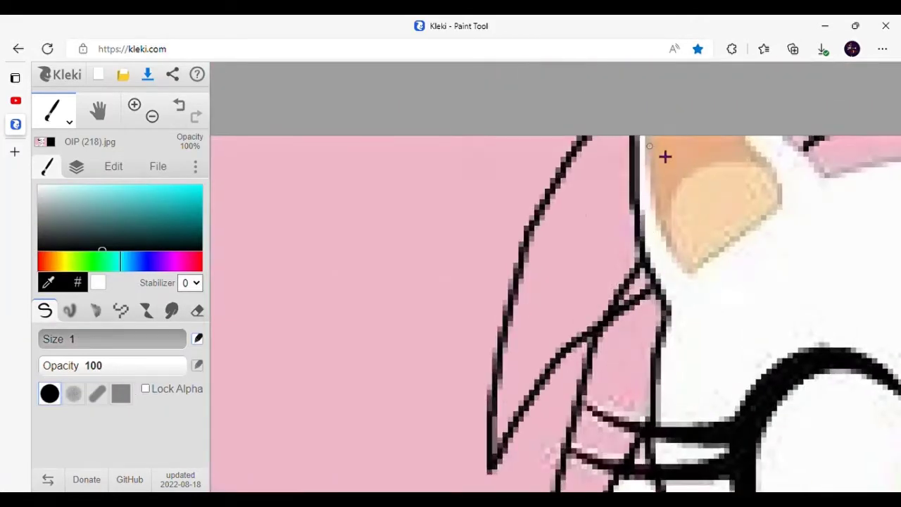
scroll(666, 156, "down", 2)
scroll(252, 212, "up", 2)
scroll(734, 252, "down", 1)
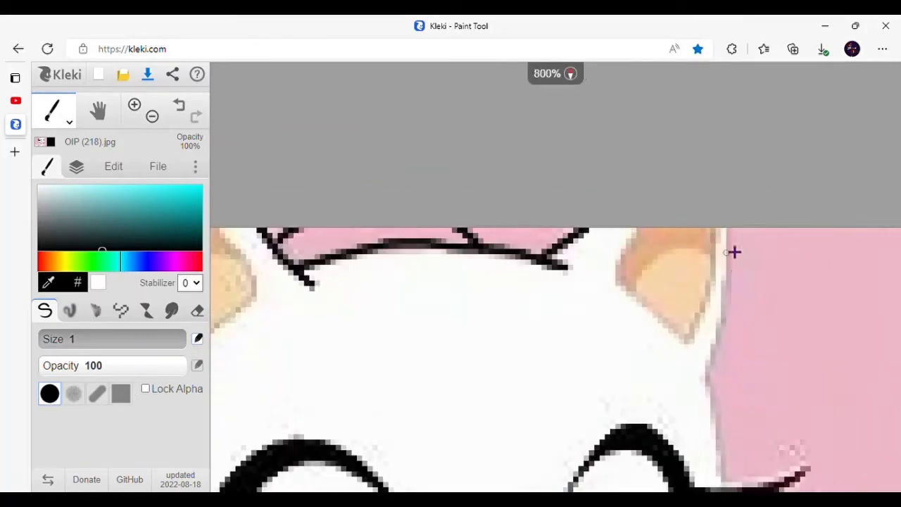
scroll(637, 308, "down", 3)
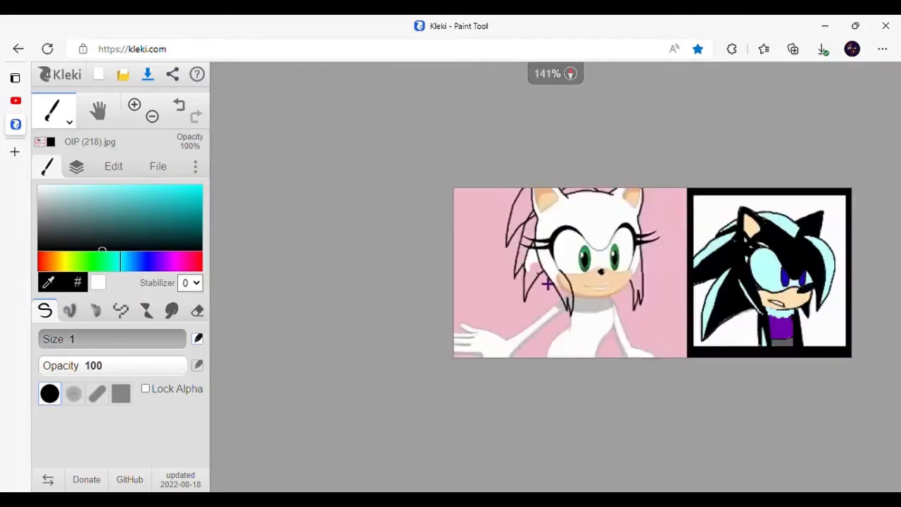
Step: Draw a large pointed bang sweeping from the forehead over the eye nearer the reference and down past the cheek
scroll(578, 282, "up", 3)
left_click_drag(568, 272, 675, 450)
scroll(632, 373, "down", 1)
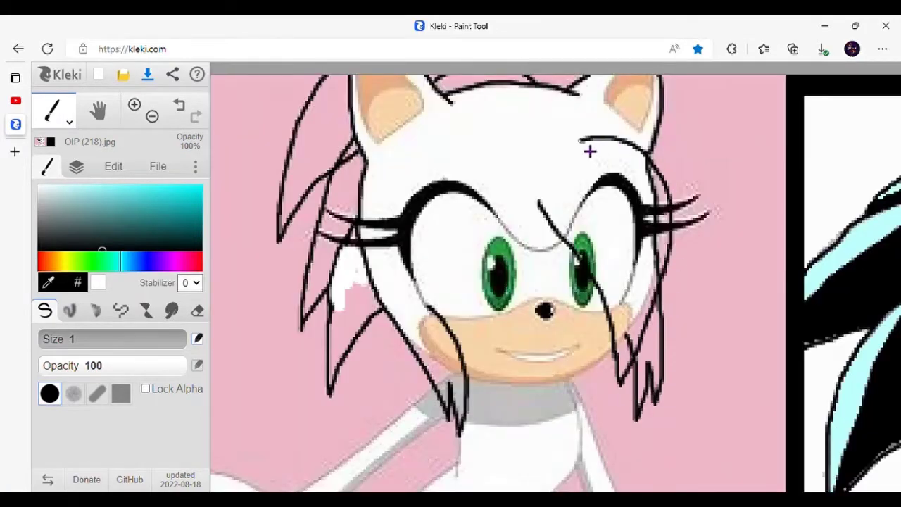
Step: Erase the eye, lash and face lines inside the large bang, reducing the eraser to 6.2 for the narrow tip
scroll(592, 162, "up", 2)
key("e")
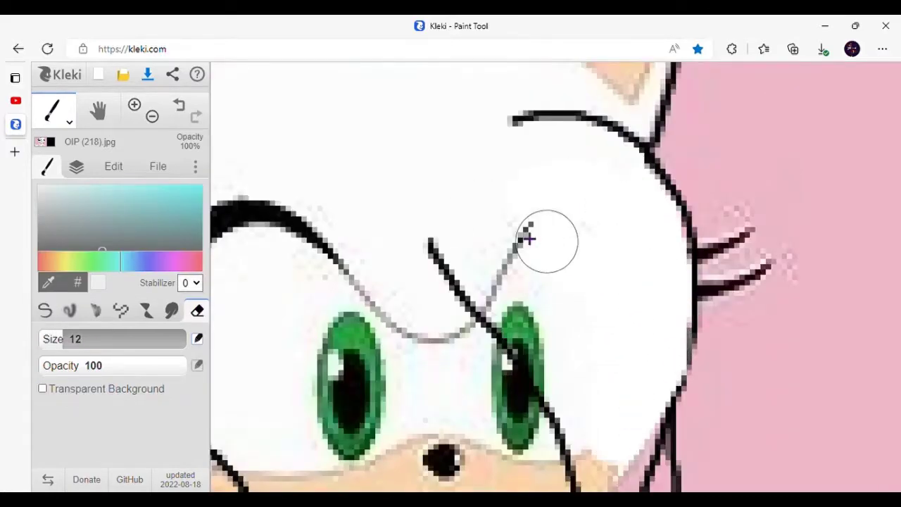
left_click_drag(528, 239, 493, 296)
scroll(557, 312, "down", 2)
scroll(602, 373, "up", 1)
key("bracketleft")
scroll(567, 285, "up", 2)
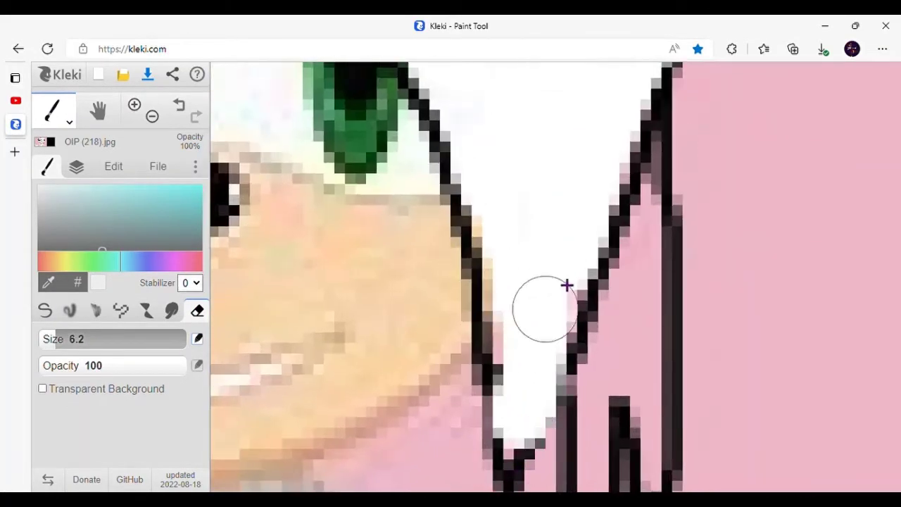
left_click_drag(566, 285, 464, 183)
Step: Draw inner strand lines in black within the pointed hair locks hanging beside the cheeks
key("b")
left_click_drag(549, 338, 486, 465)
scroll(422, 354, "down", 2)
scroll(506, 317, "up", 2)
mouse_move(542, 430)
left_mouse_down()
mouse_move(516, 306)
mouse_move(486, 232)
left_mouse_up()
scroll(545, 362, "up", 1)
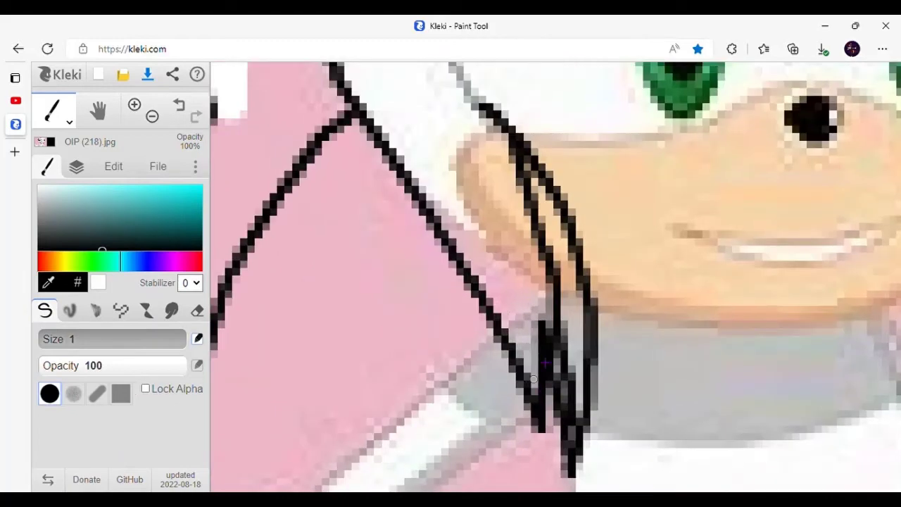
left_click_drag(539, 359, 437, 232)
scroll(436, 232, "down", 2)
scroll(584, 223, "up", 2)
Step: Draw a curved inner strand down the large bang and a pointed hair tuft on the forehead between the ears
left_click_drag(595, 166, 580, 229)
scroll(583, 223, "down", 2)
scroll(604, 248, "up", 2)
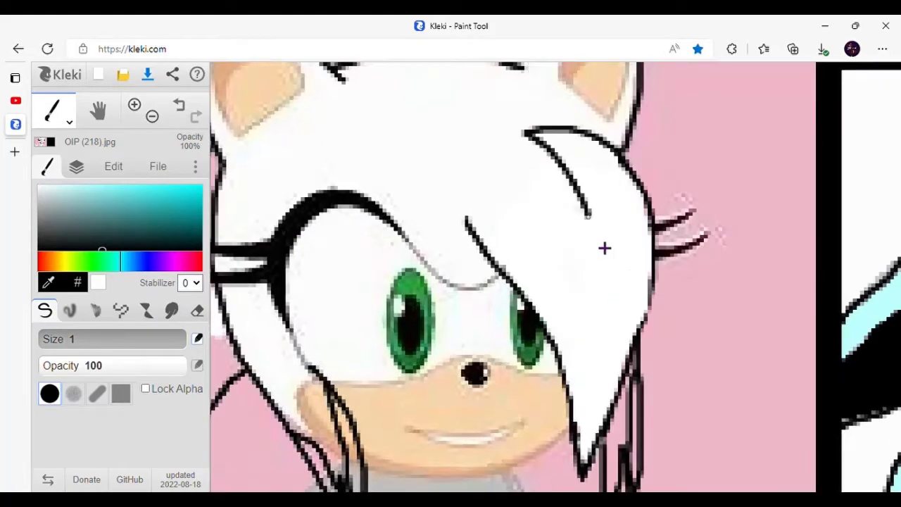
scroll(509, 308, "down", 4)
scroll(615, 370, "up", 7)
scroll(718, 374, "down", 4)
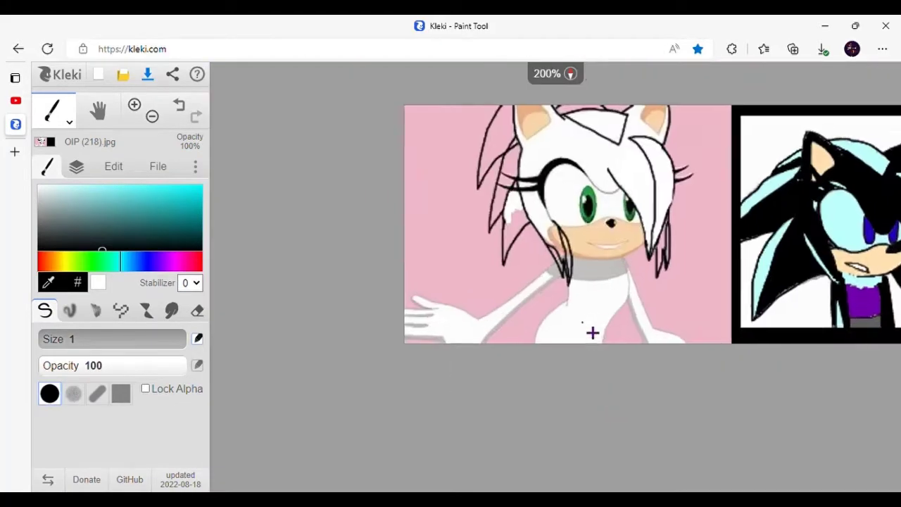
Step: Draw a V-shaped crease on the lower body, two curved waistband lines across the waist and the hip outline
scroll(591, 331, "up", 3)
scroll(493, 352, "up", 1)
mouse_move(483, 358)
left_mouse_down()
mouse_move(574, 422)
mouse_move(676, 443)
left_mouse_up()
scroll(535, 476, "up", 1)
scroll(557, 415, "down", 3)
scroll(535, 399, "up", 3)
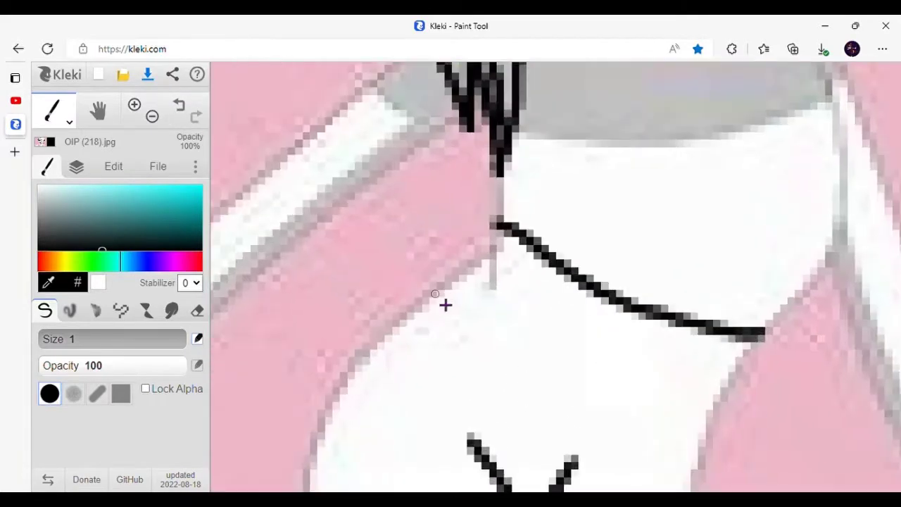
left_click_drag(446, 304, 697, 444)
scroll(697, 281, "up", 1)
scroll(372, 309, "down", 3)
scroll(435, 223, "up", 3)
Step: Draw a jagged fur collar around the neck, with zigzag upper and lower edges meeting in points below the chin
left_click_drag(486, 210, 422, 179)
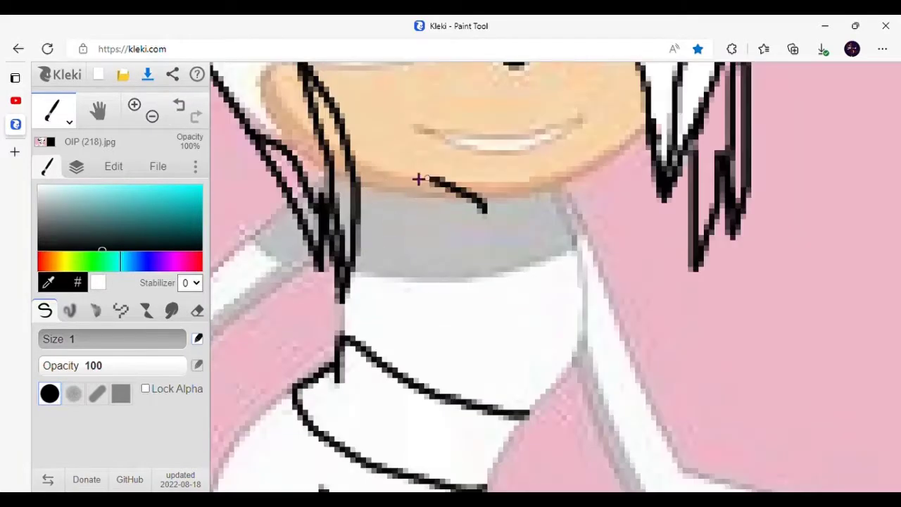
scroll(457, 249, "up", 1)
scroll(457, 250, "up", 1)
left_click_drag(343, 257, 383, 280)
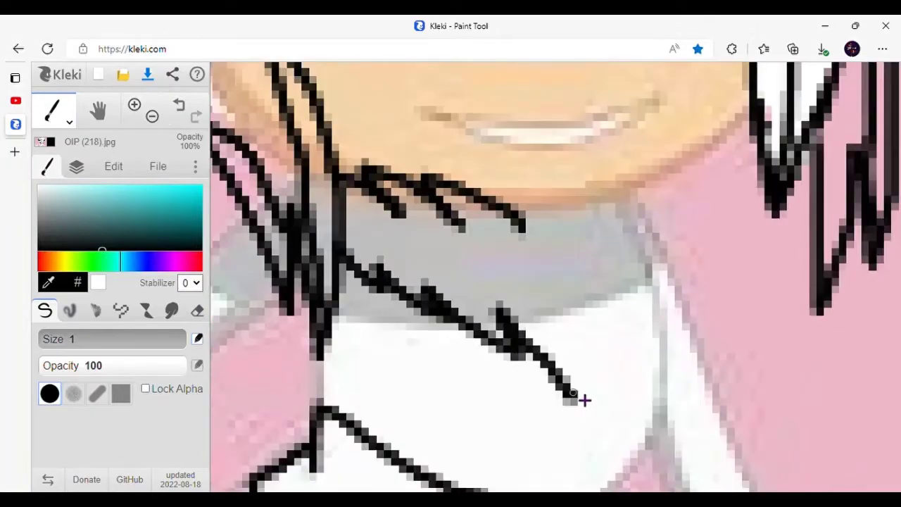
scroll(513, 267, "down", 3)
scroll(312, 137, "up", 3)
scroll(514, 176, "down", 2)
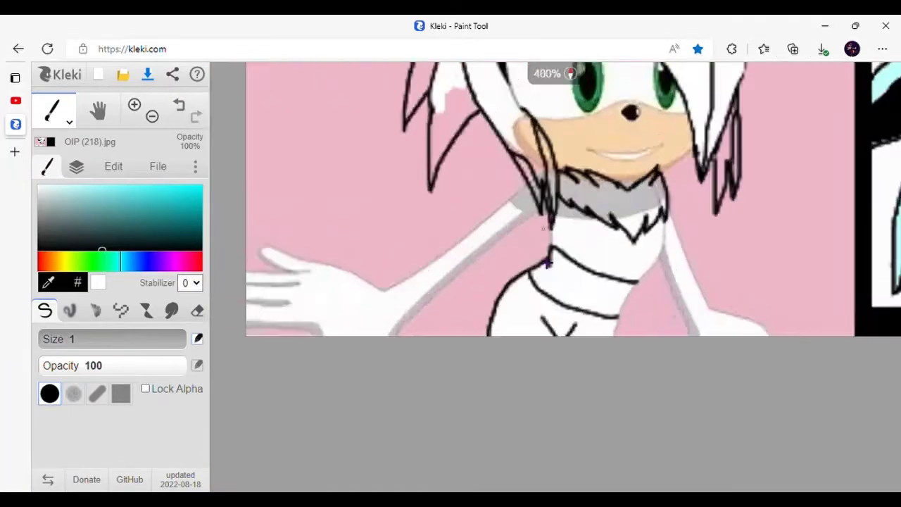
Step: Draw a pointed shape behind the waist and a curved cuff at the wrist of the outstretched arm
scroll(513, 176, "up", 2)
scroll(535, 264, "down", 2)
scroll(543, 255, "up", 3)
left_click_drag(458, 244, 493, 321)
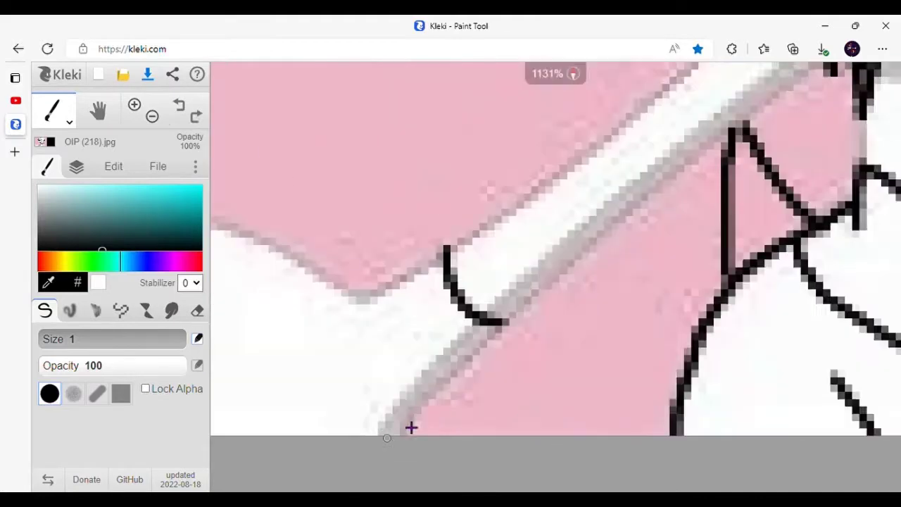
left_click_drag(512, 181, 557, 275)
Step: Outline the arm nearer the reference and the adjoining torso side in black, adding a rounded cuff at the wrist
scroll(485, 313, "down", 1)
scroll(676, 90, "down", 1)
scroll(629, 282, "up", 1)
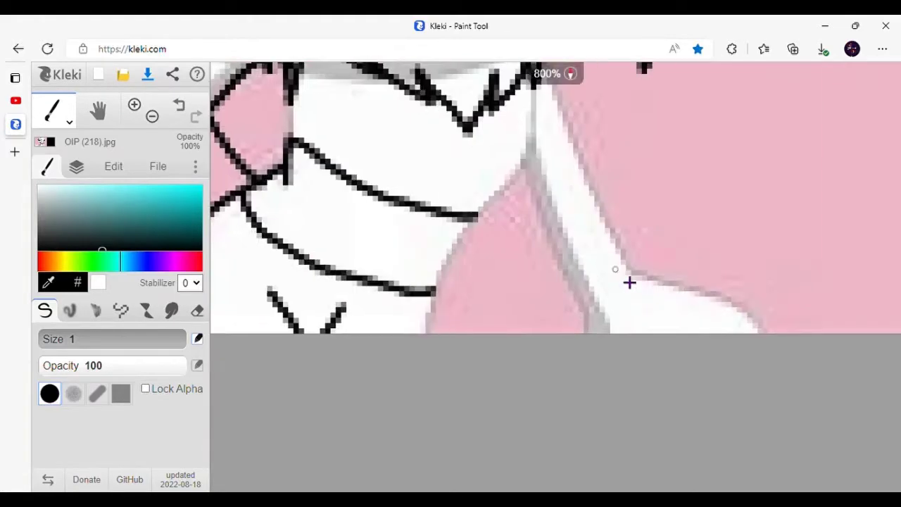
scroll(607, 315, "down", 3)
scroll(607, 314, "up", 3)
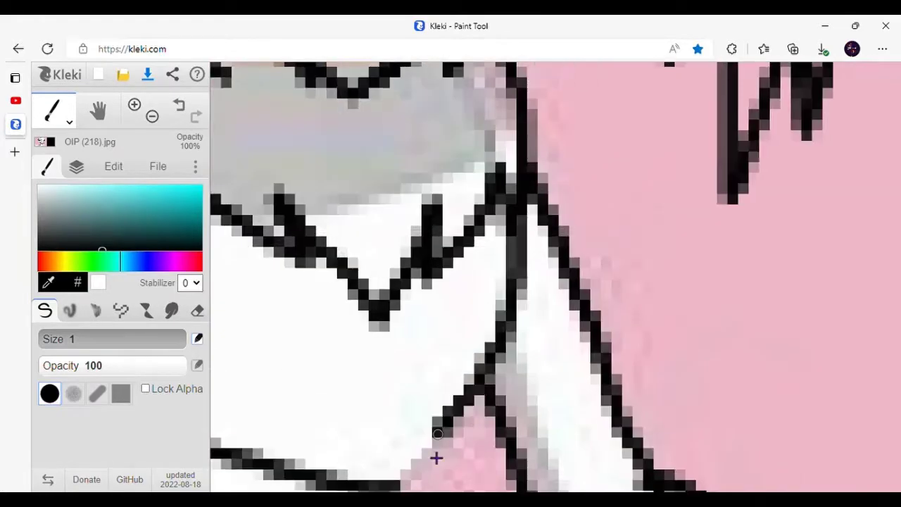
scroll(558, 338, "down", 3)
Step: Paint a light cyan mark along the upper eyelid of the fully visible eye, using the reference's hair colour
scroll(557, 338, "up", 4)
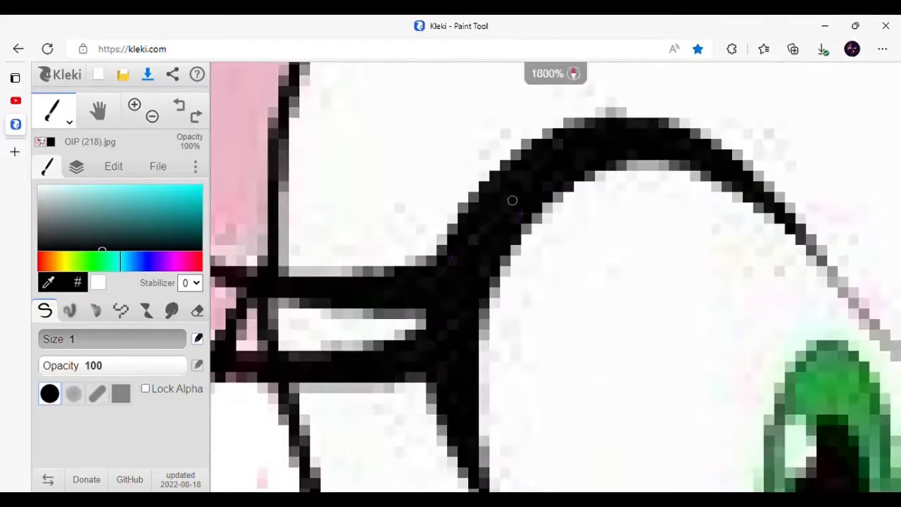
scroll(511, 199, "down", 5)
scroll(581, 336, "up", 5)
scroll(581, 178, "down", 3)
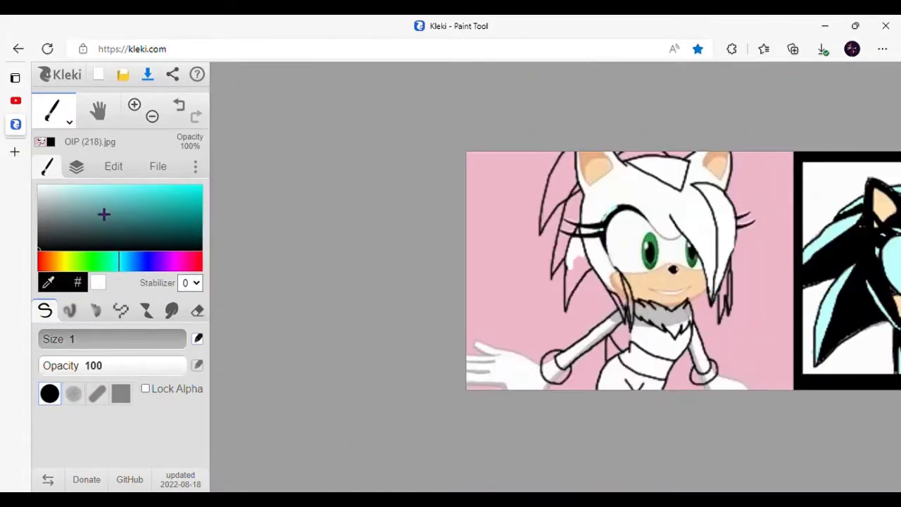
Step: Fill the head, ear rims and fur between the hair lines with black, leaving the bang and forehead tuft unfilled
key("g")
scroll(561, 185, "up", 3)
scroll(520, 224, "up", 2)
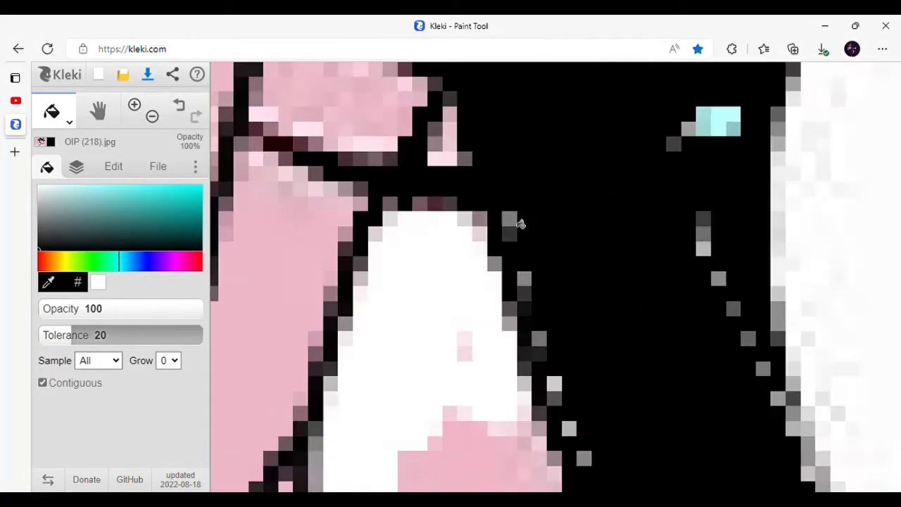
scroll(531, 288, "down", 2)
scroll(514, 239, "up", 2)
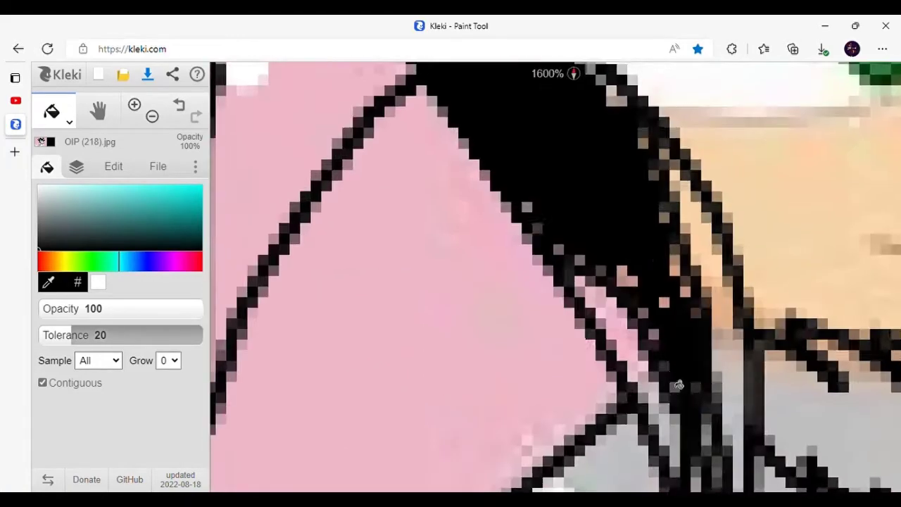
scroll(567, 168, "down", 3)
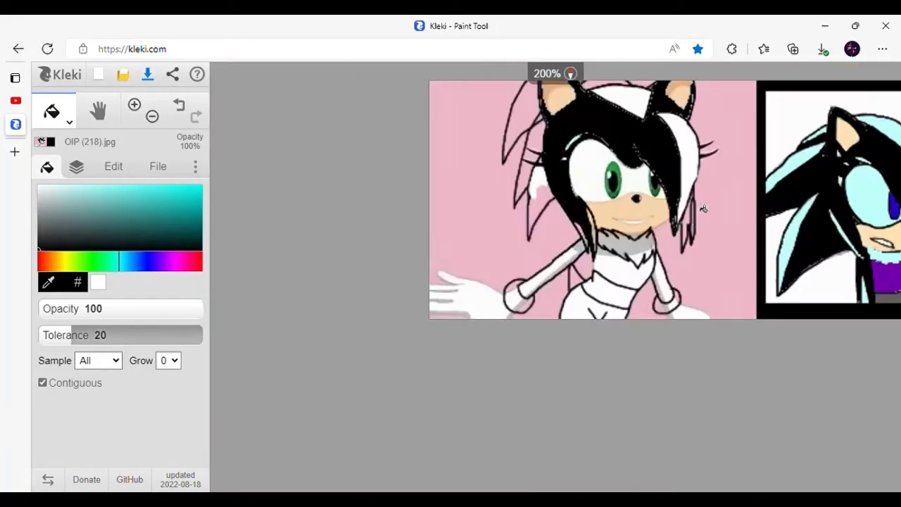
Step: Pick the light cyan from the eyelid mark and fill the inner strands of the cheek locks and the large bang
scroll(634, 275, "up", 3)
scroll(554, 171, "up", 2)
left_click(553, 171, "alt")
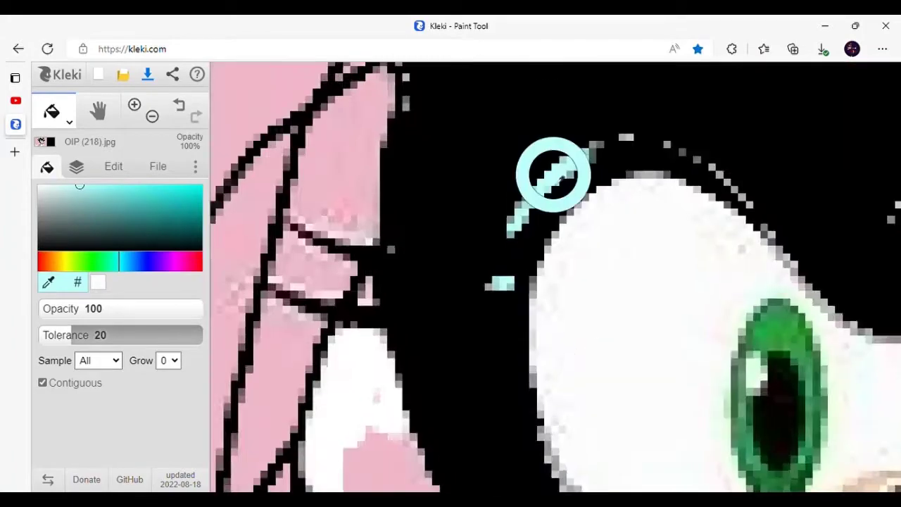
scroll(493, 281, "down", 2)
scroll(478, 442, "up", 1)
scroll(440, 156, "down", 1)
scroll(567, 358, "down", 3)
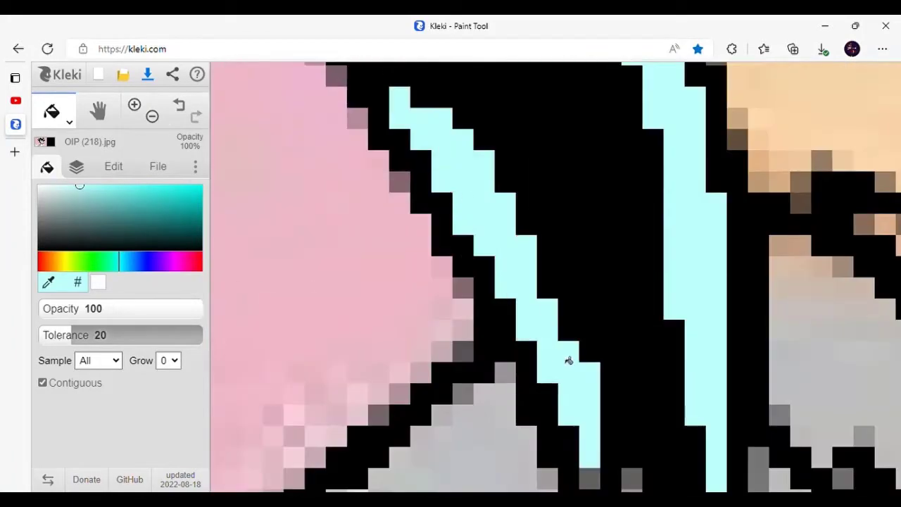
Step: Thicken the light cyan eyelid mark and brush matching marks along the outer edge of the fully visible eye
scroll(579, 242, "up", 2)
scroll(578, 242, "down", 1)
key("b")
scroll(514, 360, "up", 2)
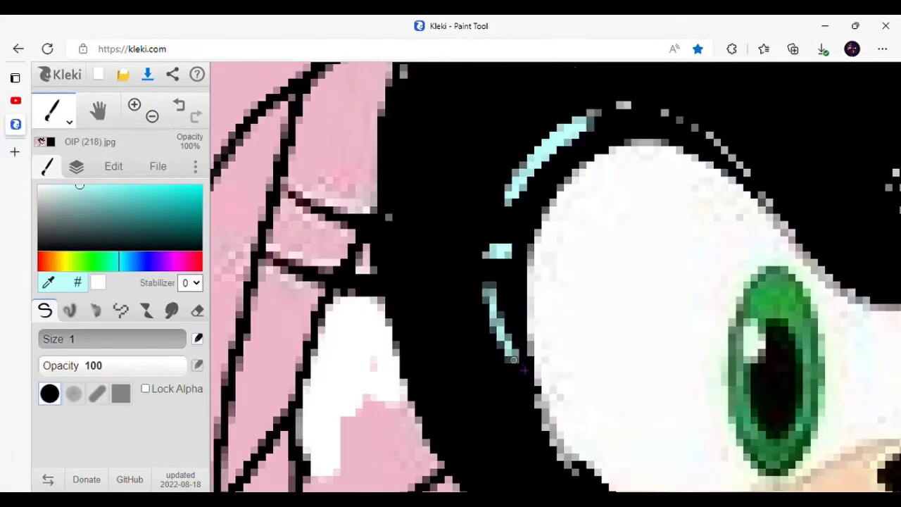
scroll(530, 350, "down", 2)
scroll(530, 350, "up", 2)
scroll(530, 350, "down", 3)
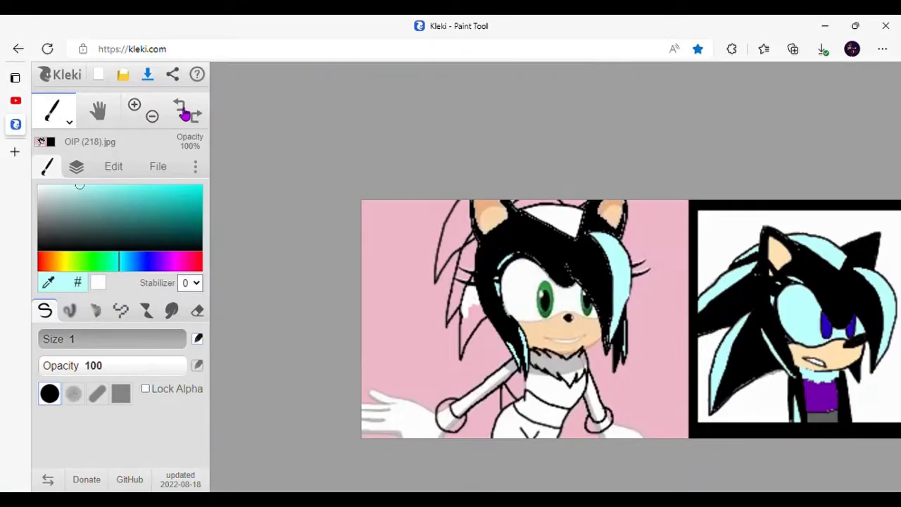
Step: Touch up the bang's dark edge in black with a size 2.2 brush and fill the forehead tuft light cyan
scroll(530, 350, "up", 3)
scroll(583, 310, "up", 1)
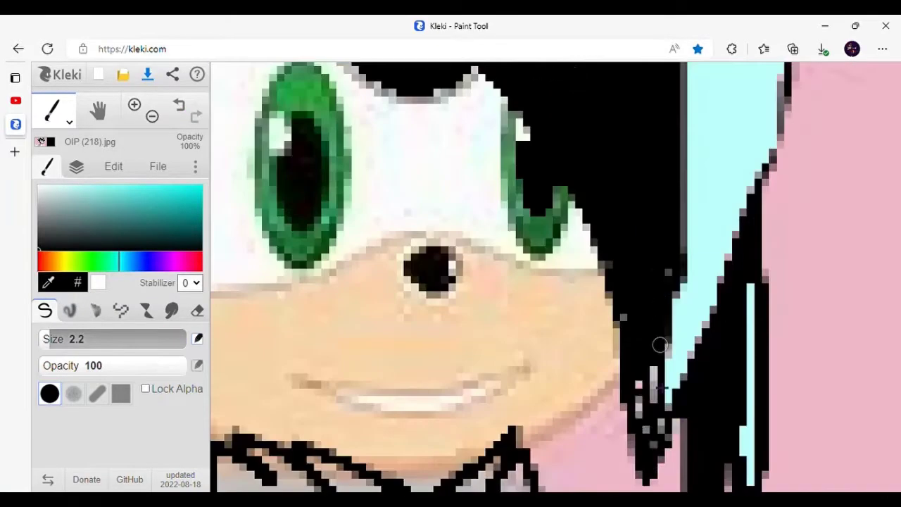
scroll(657, 342, "down", 3)
key("g")
scroll(547, 165, "up", 2)
Step: Pick the blue from the reference's eyes and fill the green irises of both eyes with it
scroll(542, 205, "down", 1)
left_click(542, 206)
scroll(542, 206, "up", 3)
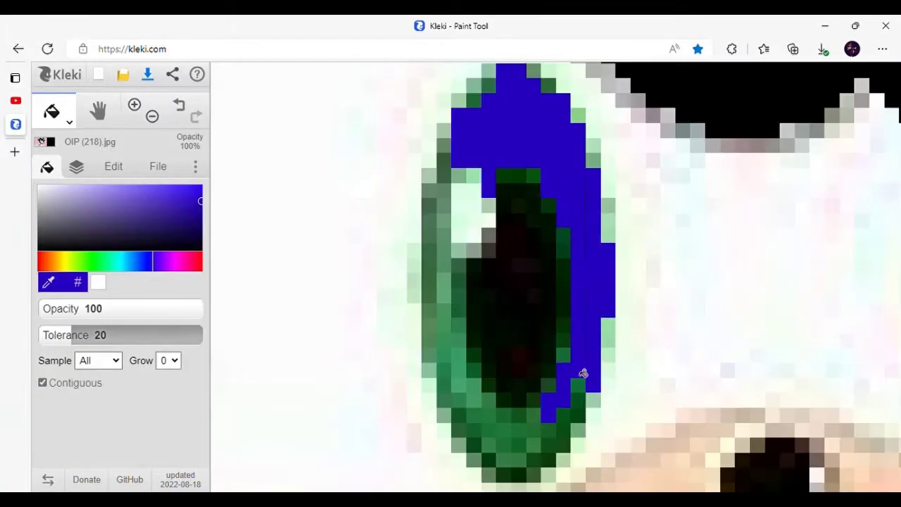
left_click(583, 372)
scroll(584, 373, "down", 2)
left_click(573, 238)
Step: Fill the lowest hair spike and the gaps between the spikes and the head with black
scroll(672, 303, "up", 4)
scroll(672, 302, "down", 2)
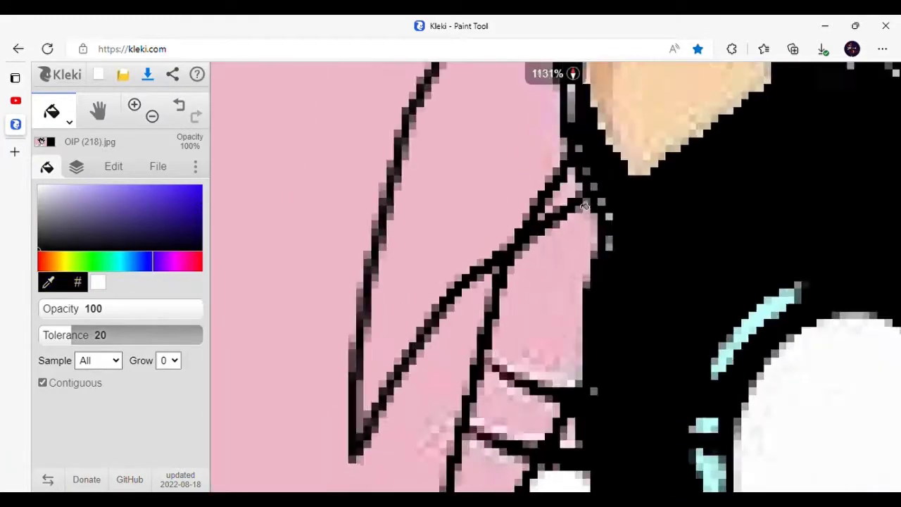
scroll(545, 223, "down", 1)
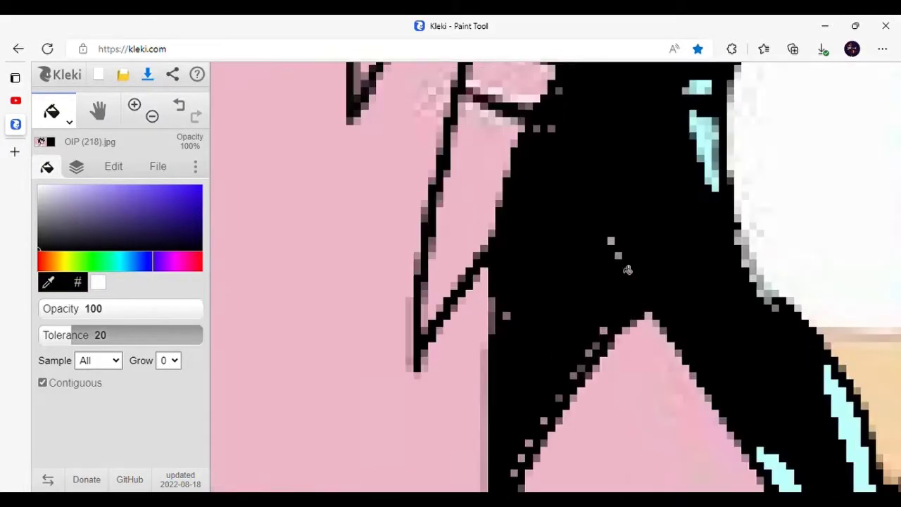
scroll(627, 255, "up", 1)
scroll(683, 217, "down", 1)
scroll(634, 184, "up", 1)
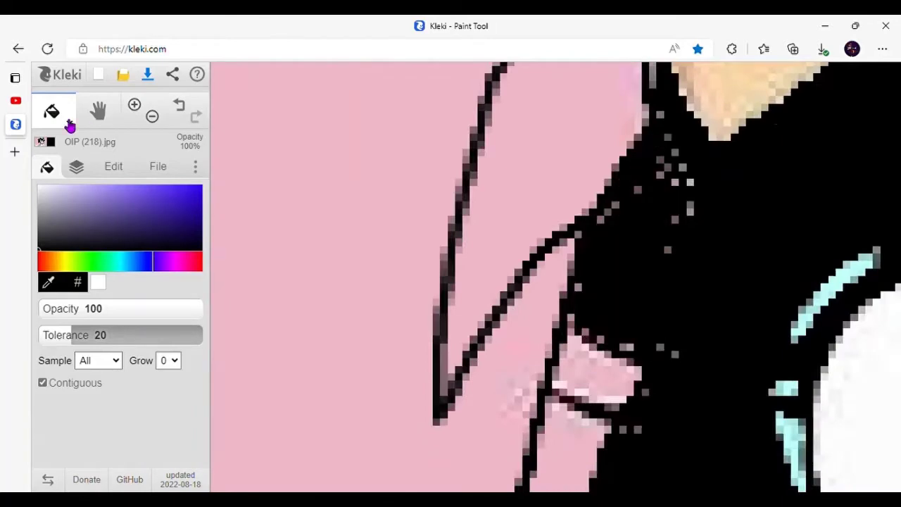
Step: Brush the middle hair spike and the remaining gaps around the eyelashes black at size 2.2
key("b")
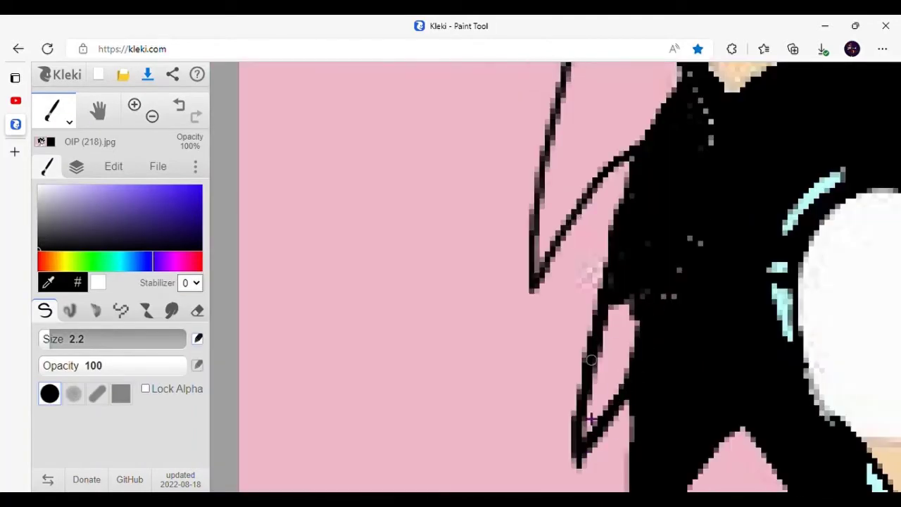
scroll(634, 315, "down", 2)
scroll(358, 183, "up", 4)
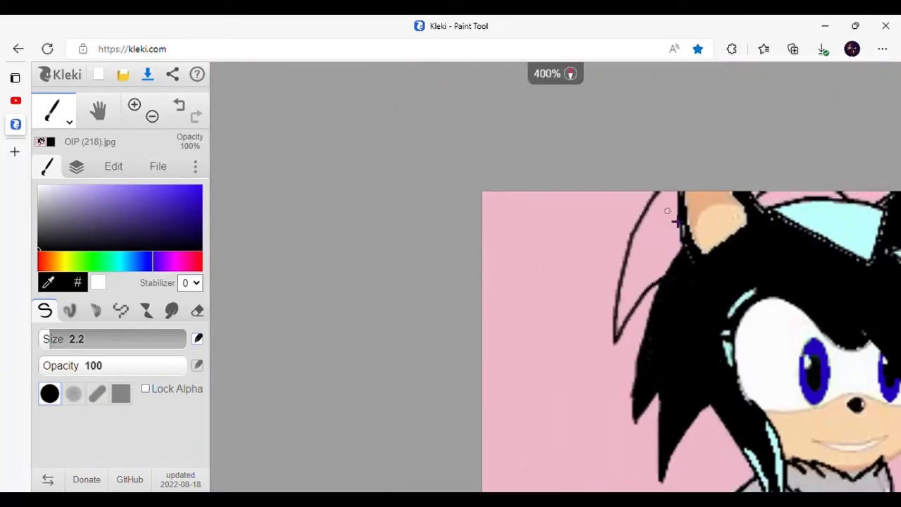
Step: Fill the hair section above the forehead tuft, between the ears, with the blue of the eyes
key("g")
scroll(358, 183, "up", 3)
scroll(526, 244, "down", 5)
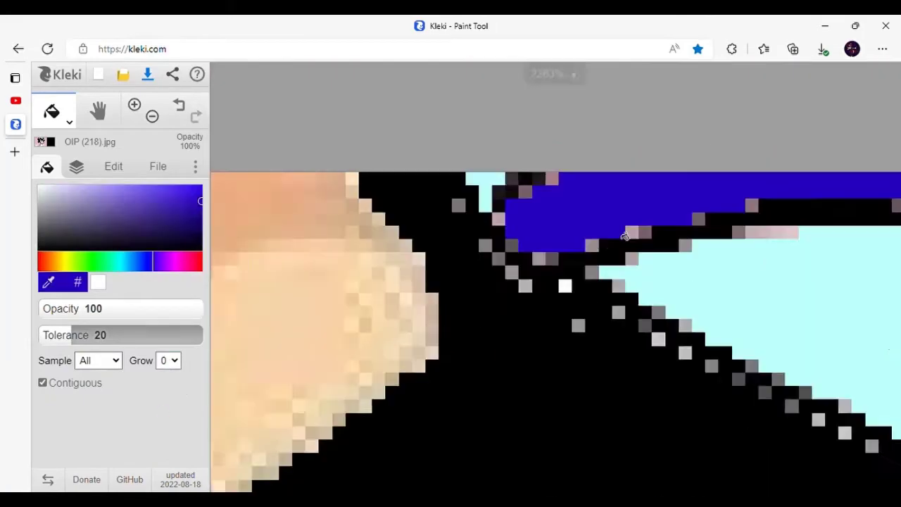
scroll(526, 244, "up", 4)
Step: Fill the upper hair spike, the waistband and the pointed shape behind the waist with black, setting the fill's grow to 1
key("b")
key("g")
scroll(535, 316, "down", 5)
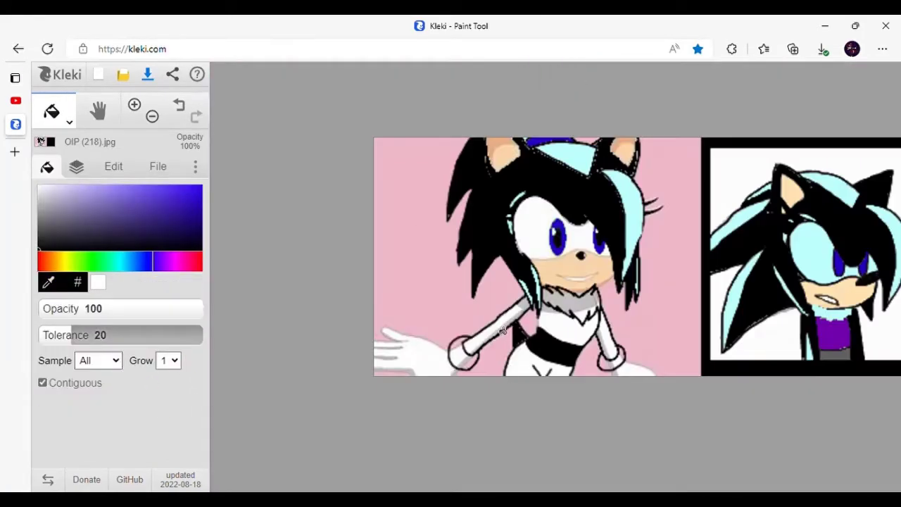
Step: Fill both arms with black from the shoulders down to the wrist cuffs
scroll(501, 361, "up", 5)
scroll(501, 361, "up", 3)
scroll(756, 209, "down", 3)
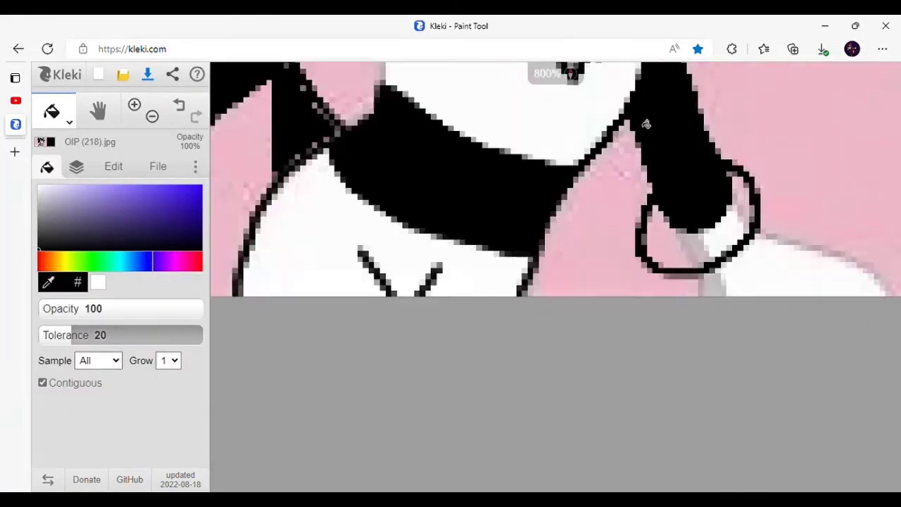
Step: Fill the neck fur and the small gaps between its tufts with the hair's light cyan, using a fill grow of 0
scroll(644, 121, "up", 2)
left_click(134, 105)
left_click(134, 104)
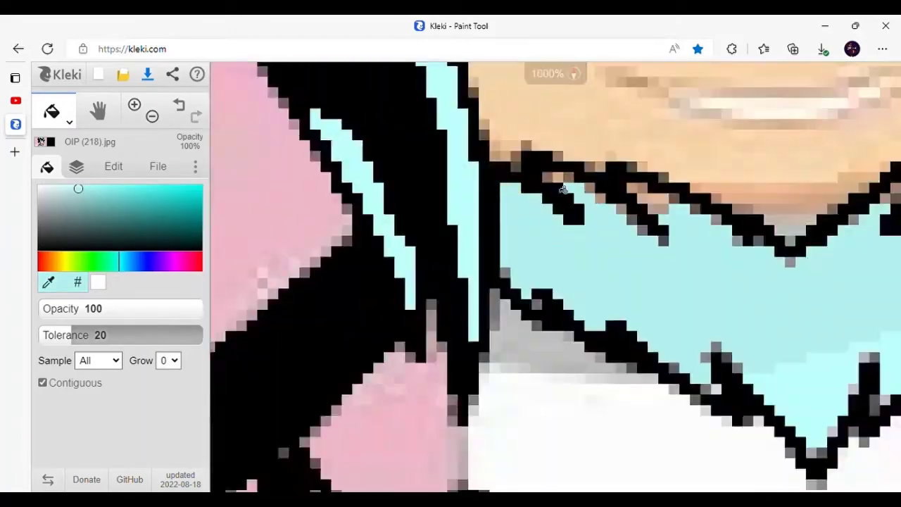
scroll(676, 237, "up", 2)
scroll(676, 371, "down", 5)
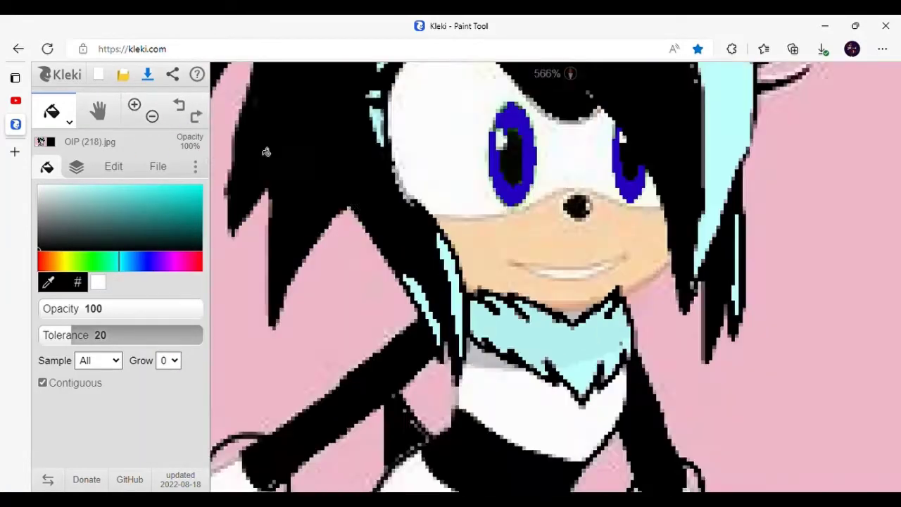
Step: Paint a blue and a magenta dab on the empty background beside the head and blend them together at size 11, opacity 80
left_click(69, 121)
left_click(52, 147)
scroll(586, 350, "up", 4)
scroll(586, 351, "down", 6)
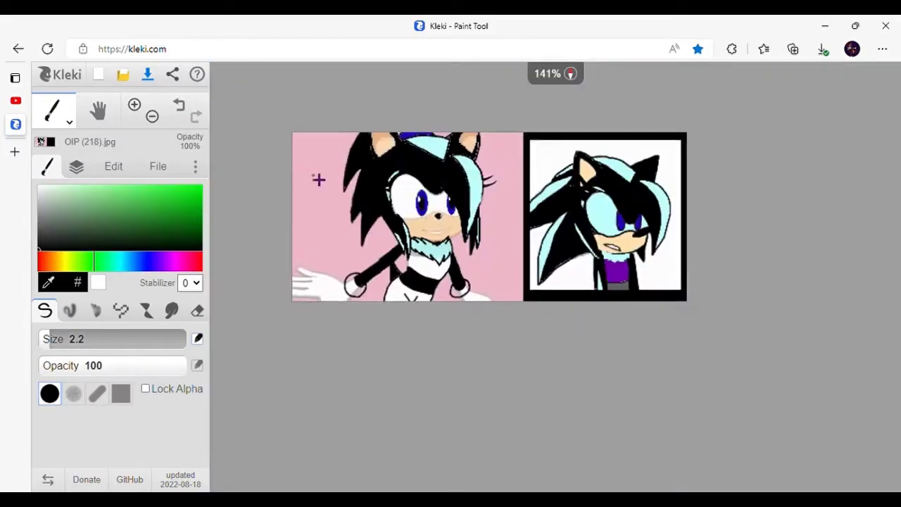
scroll(318, 179, "up", 3)
key("u")
left_click_drag(334, 137, 356, 173)
scroll(397, 164, "up", 1)
key("b")
left_click_drag(423, 176, 421, 182)
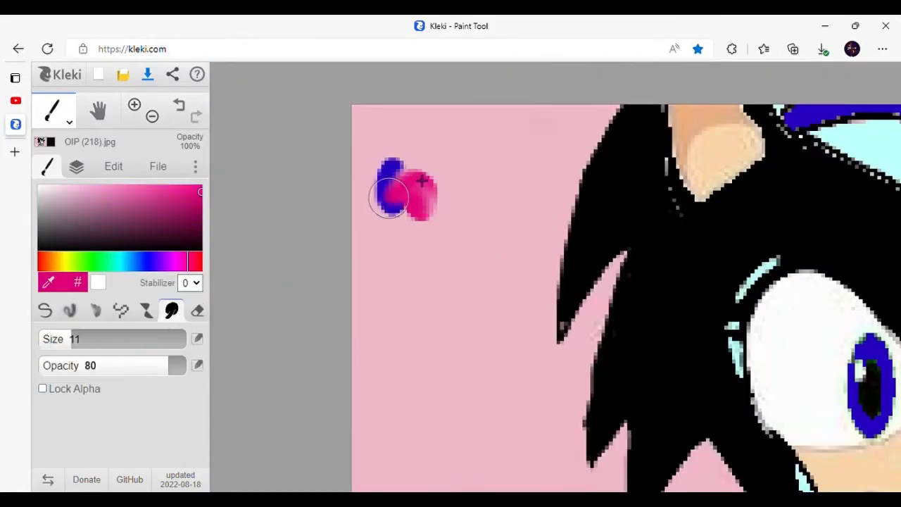
Step: Sample the mauve from the blended dabs and fill the top between the neck fur and the black waistband with it
left_click(417, 187, "alt")
scroll(416, 187, "up", 2)
scroll(422, 211, "down", 4)
key("g")
scroll(493, 240, "up", 3)
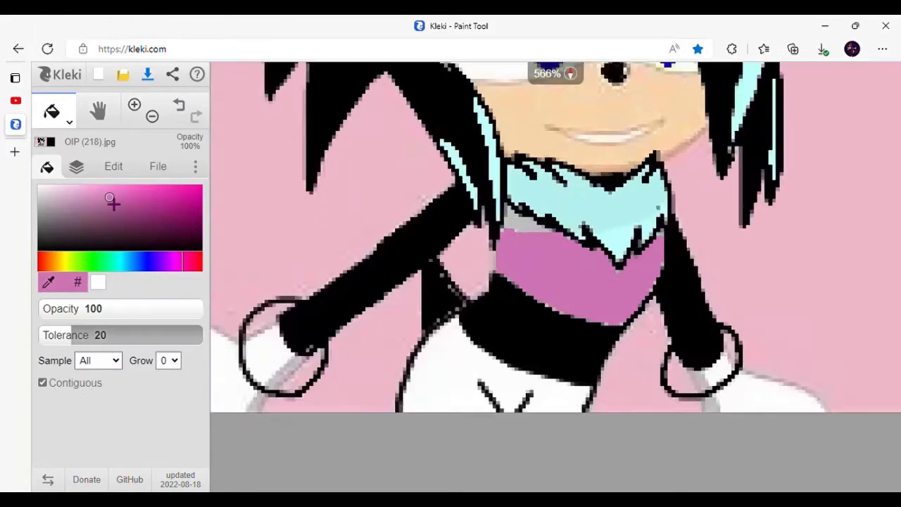
Step: Fill the trousers below the waistband with the light cyan sampled from the character
scroll(481, 260, "down", 1)
left_click(571, 161, "alt")
scroll(498, 267, "down", 5)
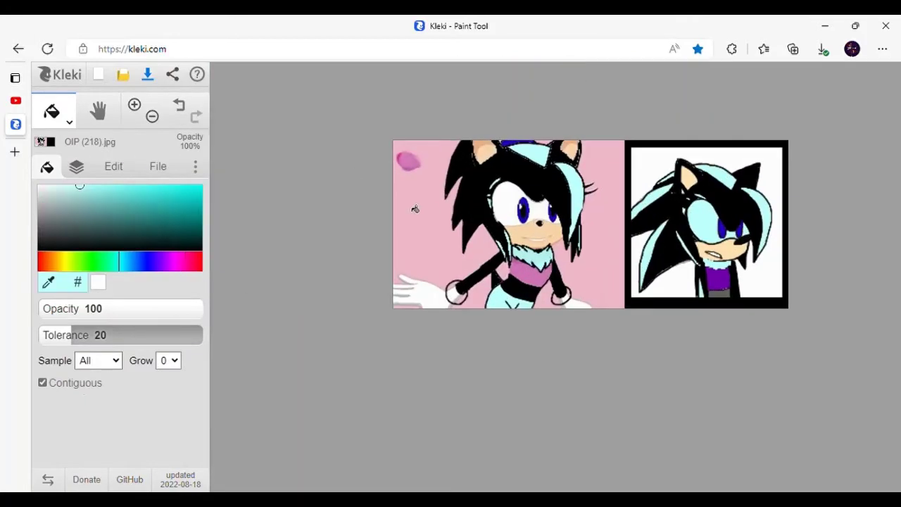